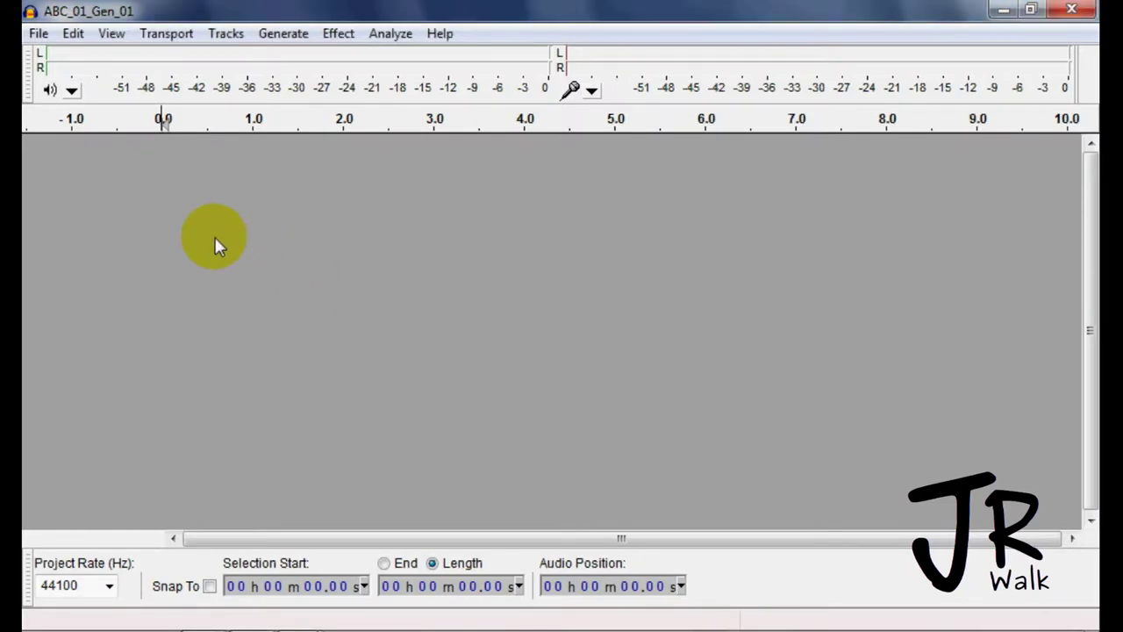
- Record a short mono test clip of under a second onto a new audio track
{"action": "key", "text": "r"}
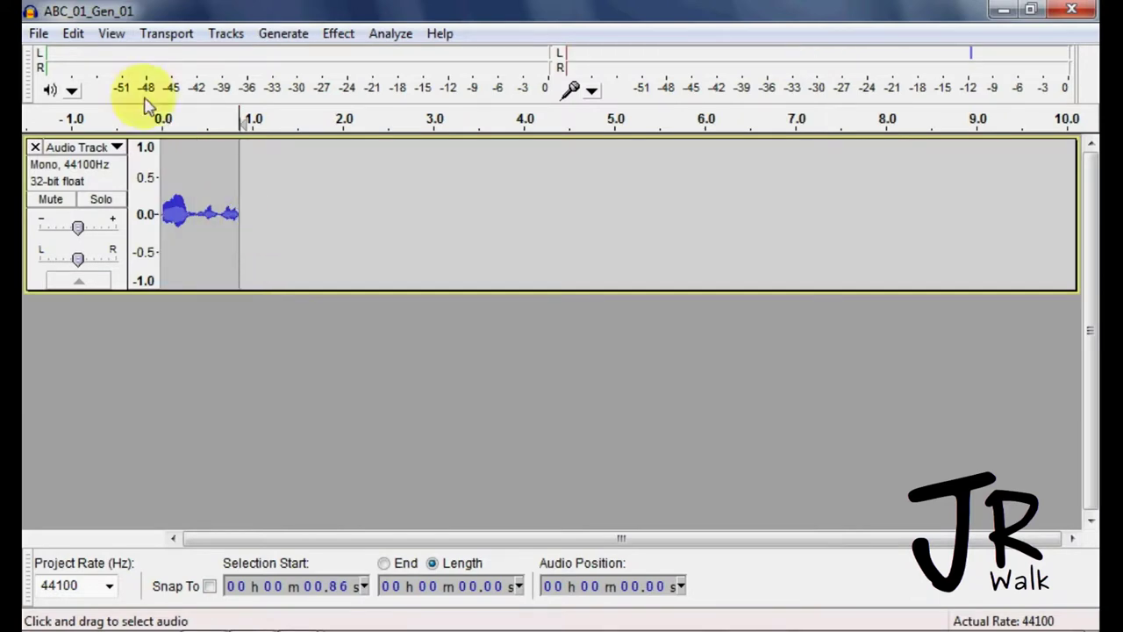
- Export the clip to the Desktop as MP3 'test' with the Standard 170-210 kbps preset, keeping metadata
{"action": "left_click", "coordinate": [39, 35]}
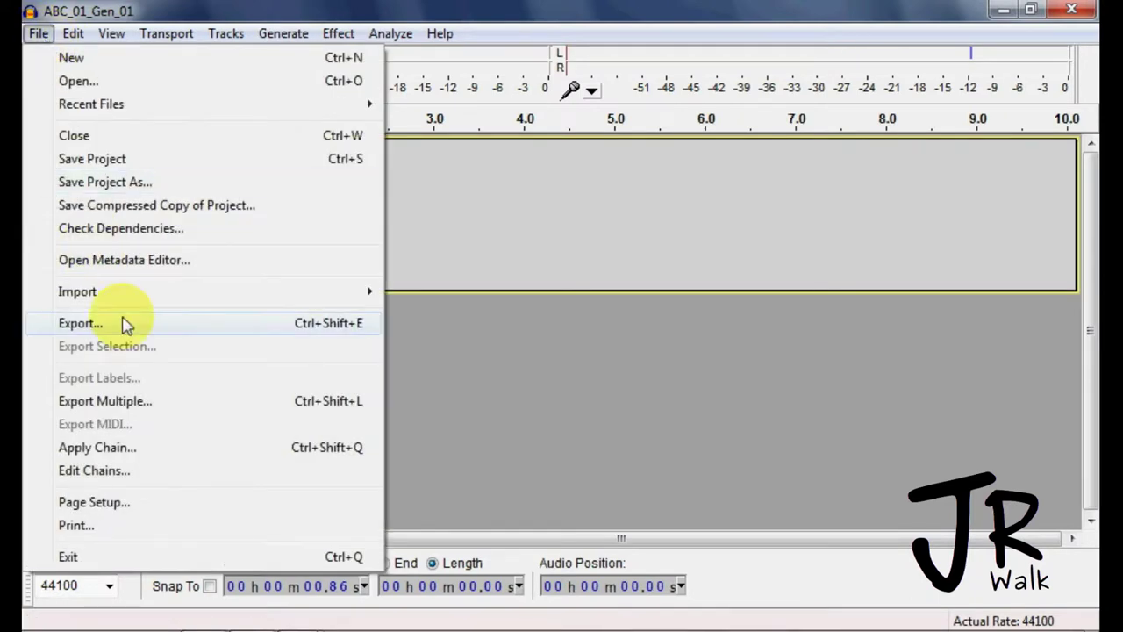
{"action": "left_click", "coordinate": [126, 325]}
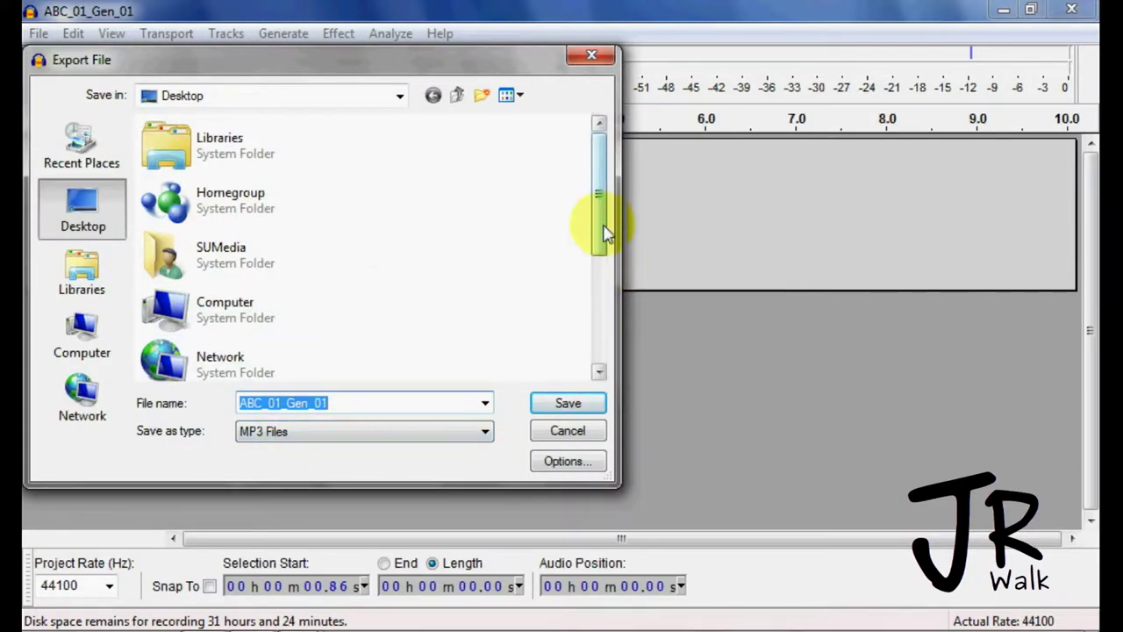
{"action": "left_click_drag", "start_coordinate": [601, 230], "coordinate": [584, 188]}
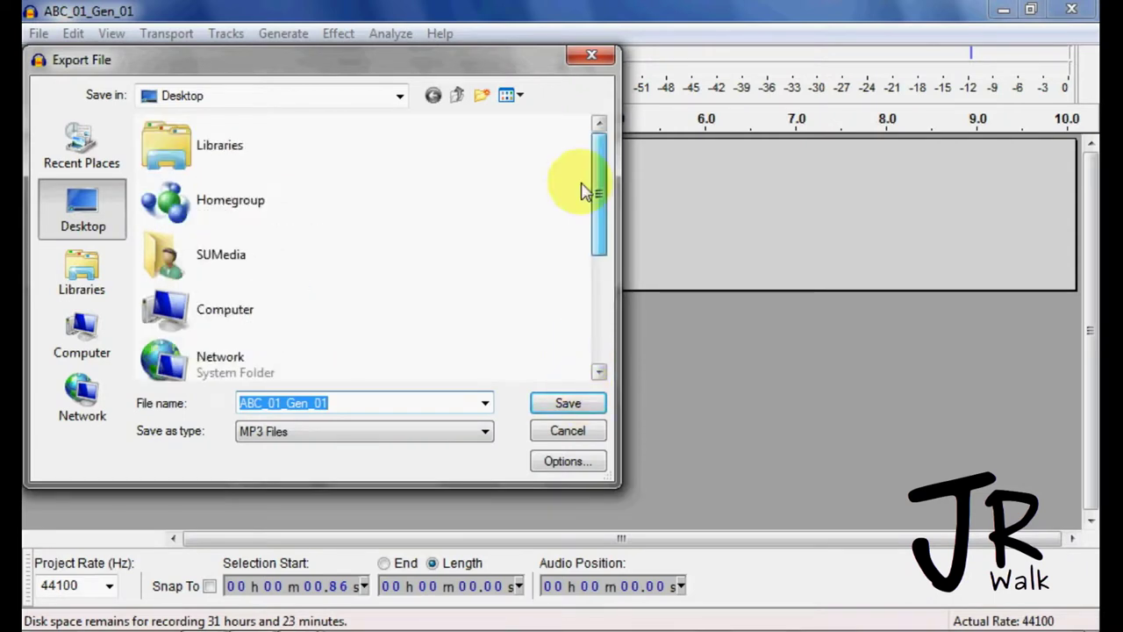
{"action": "type", "text": "test"}
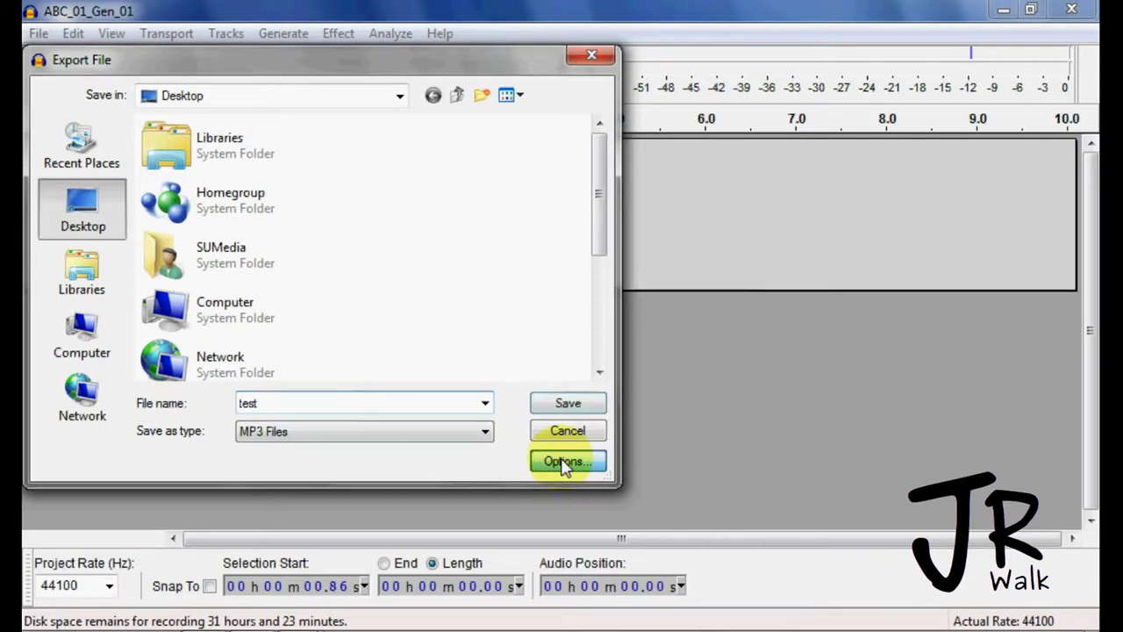
{"action": "left_click", "coordinate": [568, 462]}
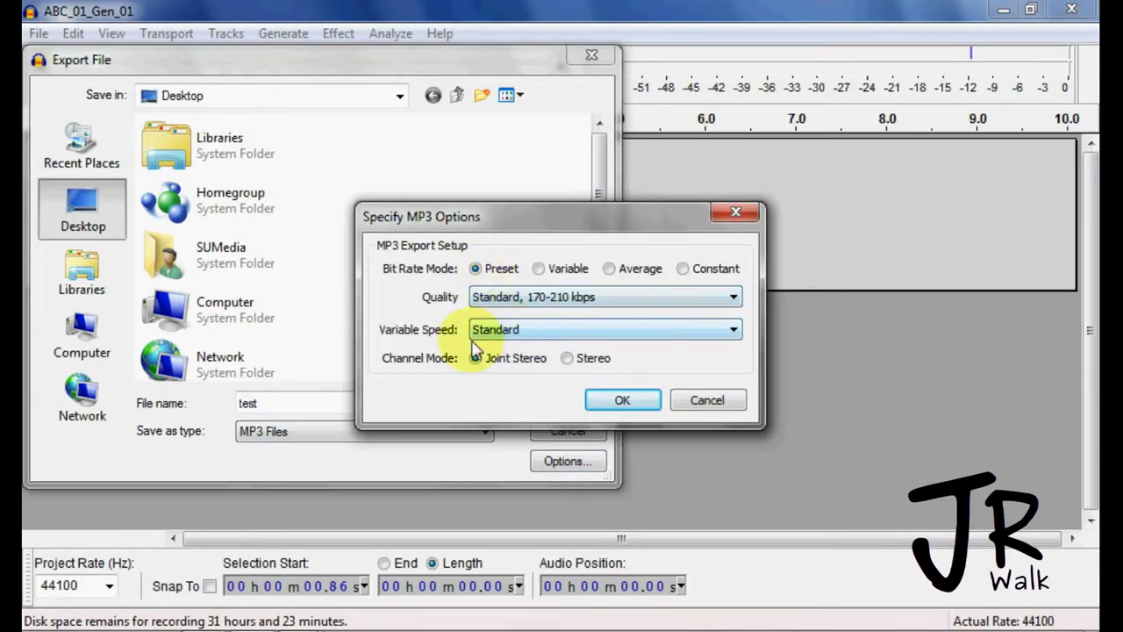
{"action": "left_click", "coordinate": [539, 270]}
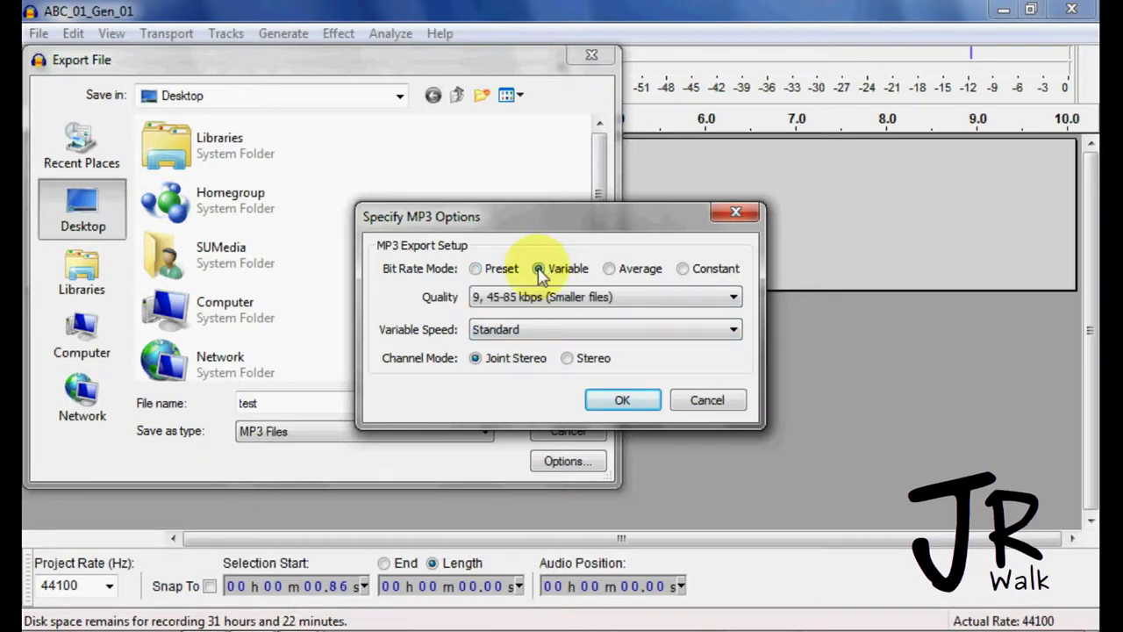
{"action": "left_click", "coordinate": [478, 271]}
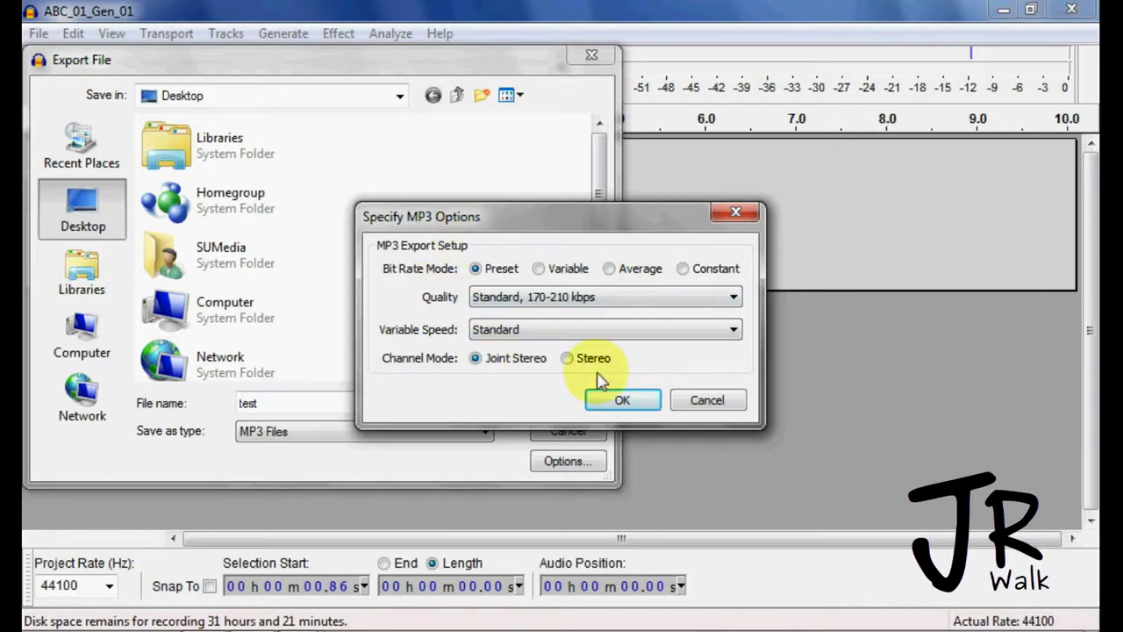
{"action": "left_click", "coordinate": [623, 404]}
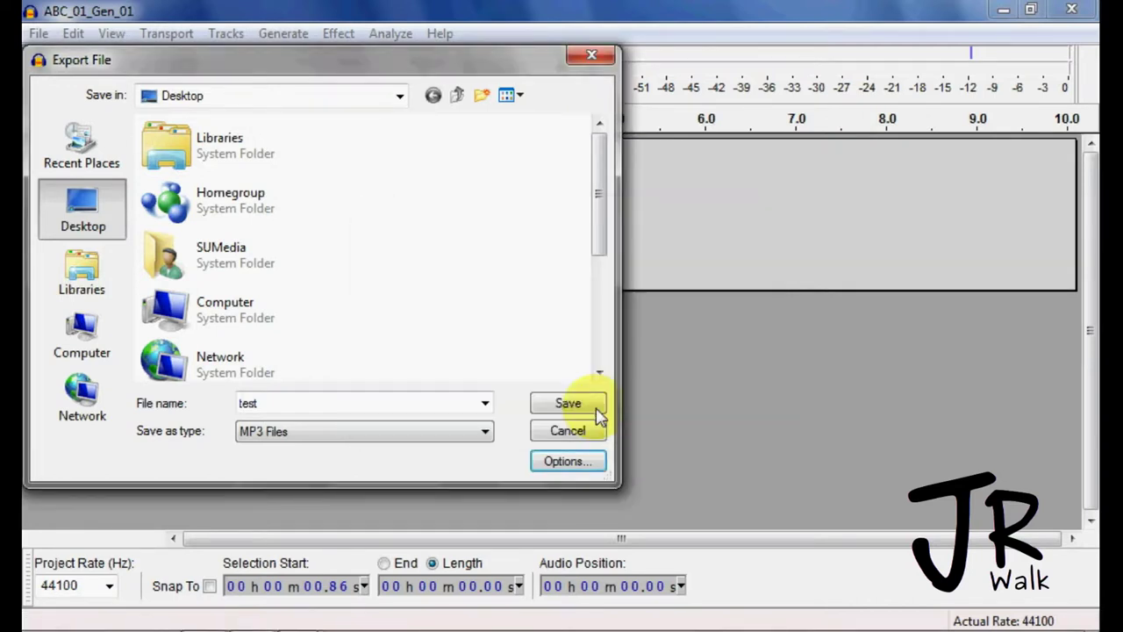
{"action": "left_click", "coordinate": [569, 406]}
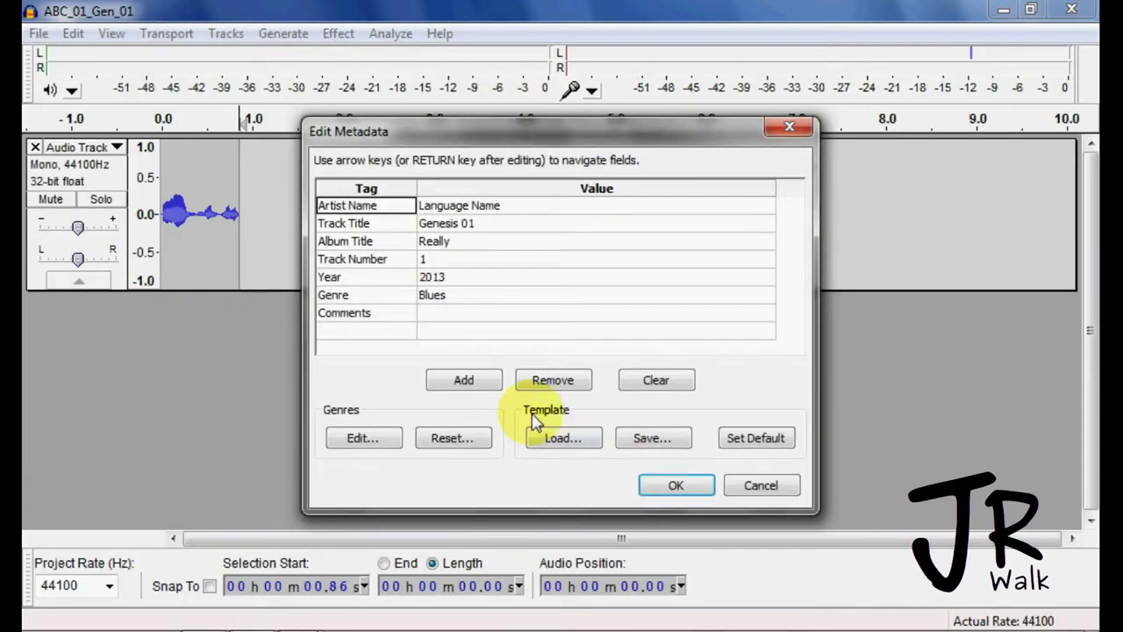
{"action": "left_click", "coordinate": [671, 487]}
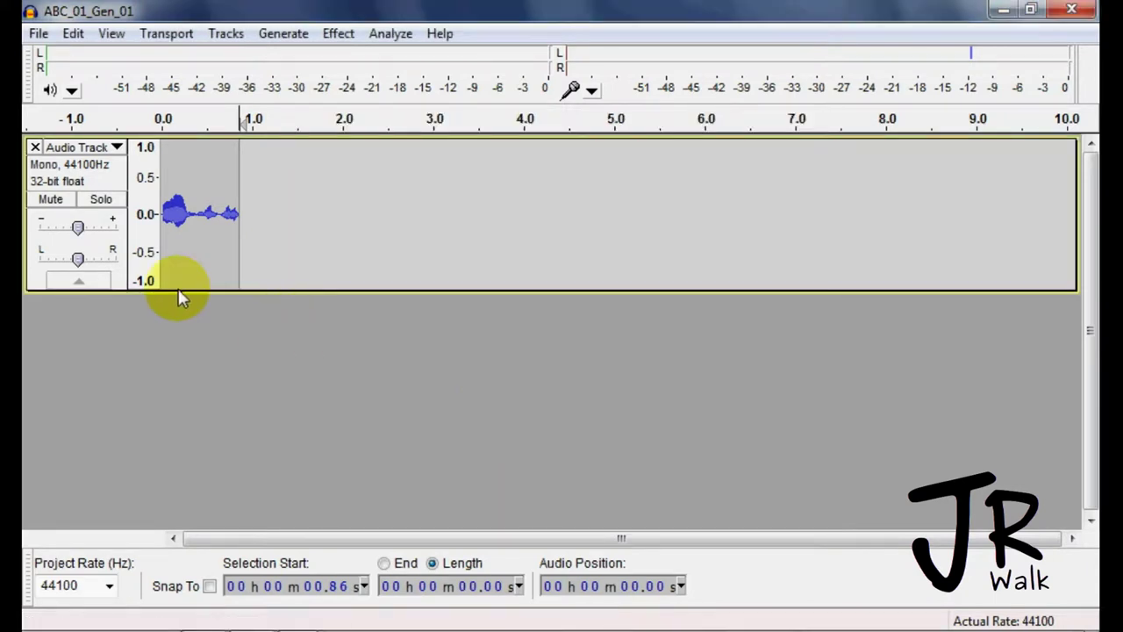
- Delete the test track and remove Normalize from the MP3 Conversion chain, leaving only ExportMp3
{"action": "left_click", "coordinate": [35, 147]}
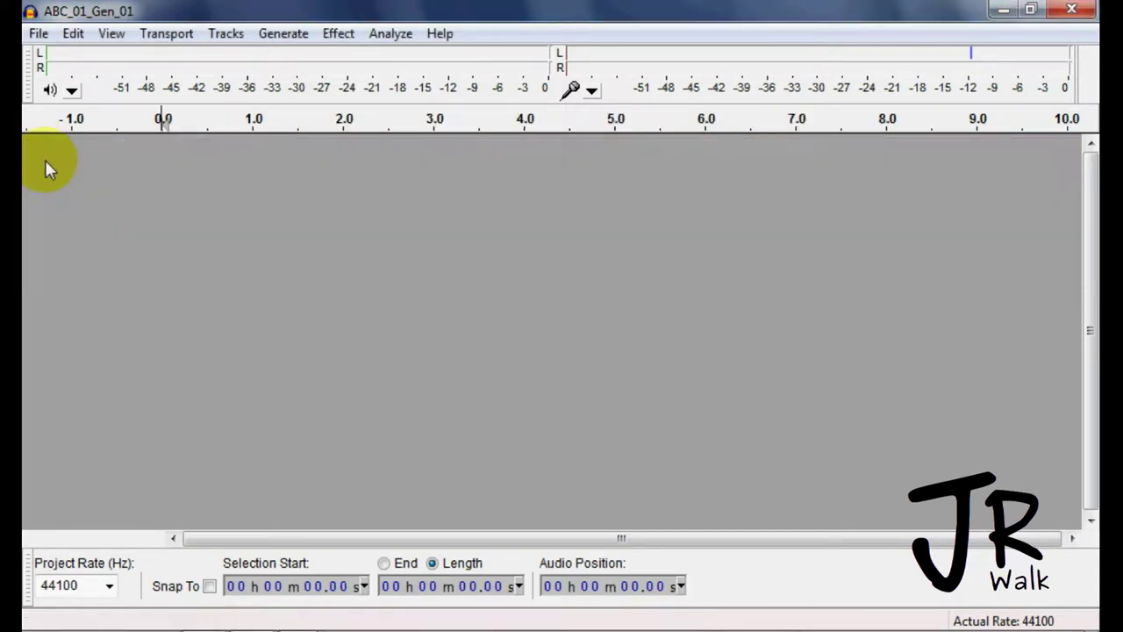
{"action": "left_click", "coordinate": [38, 36]}
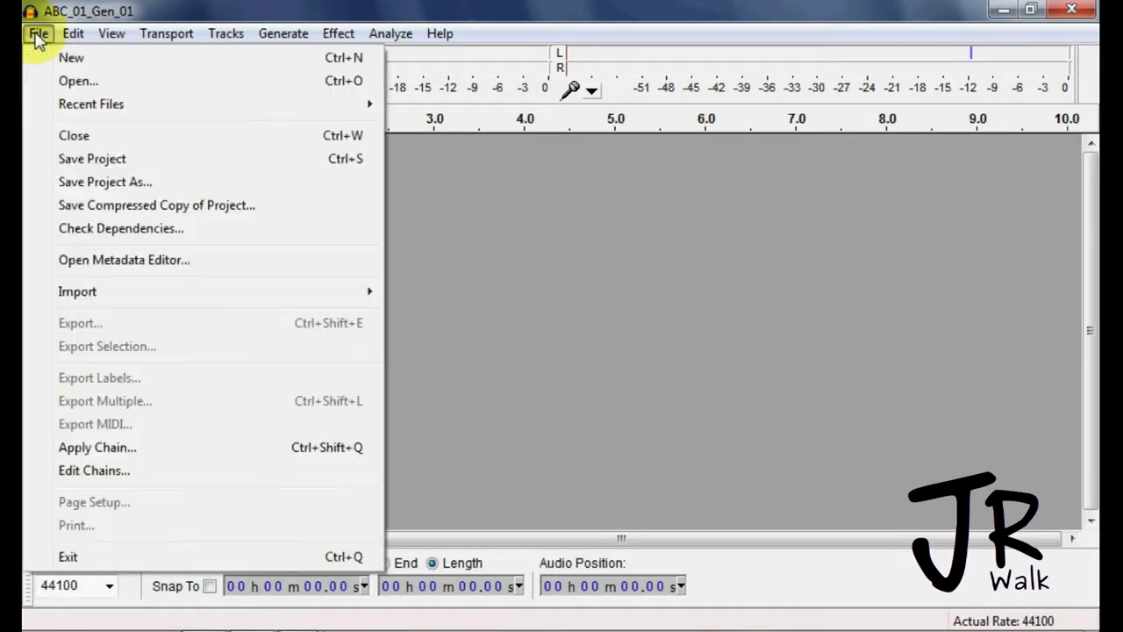
{"action": "left_click", "coordinate": [132, 472]}
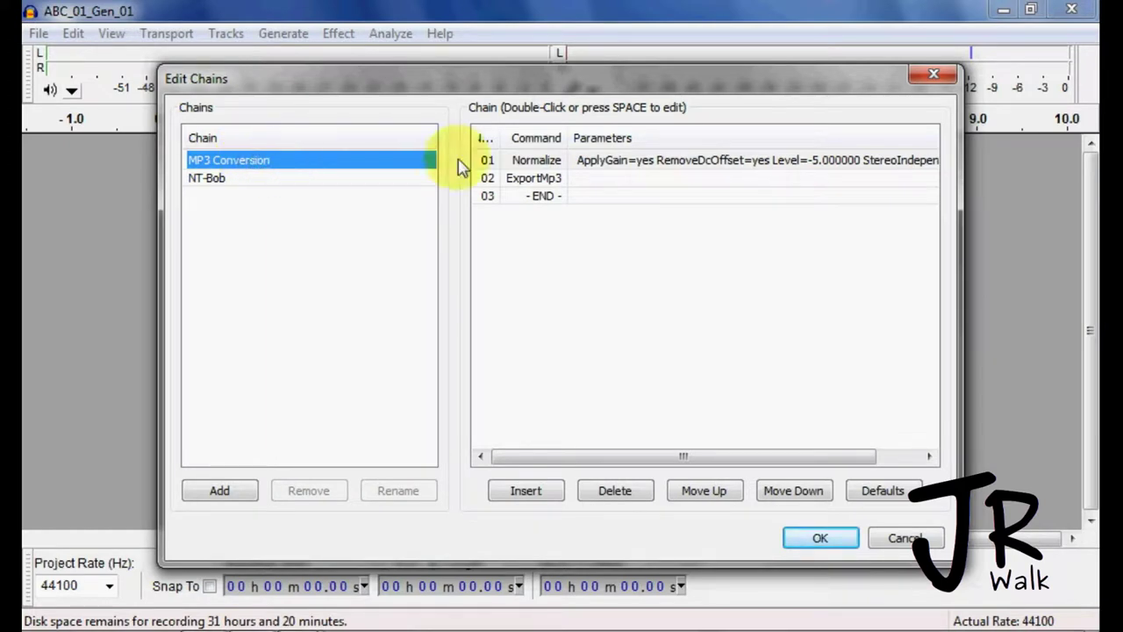
{"action": "left_click", "coordinate": [555, 165]}
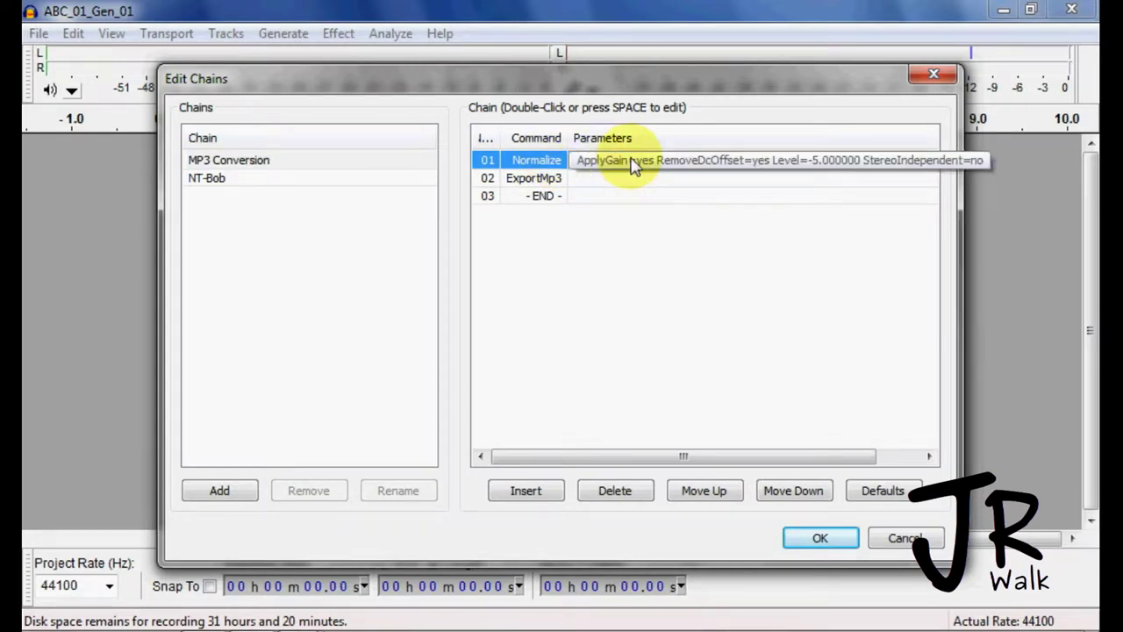
{"action": "left_click", "coordinate": [632, 493]}
{"action": "left_click", "coordinate": [531, 165]}
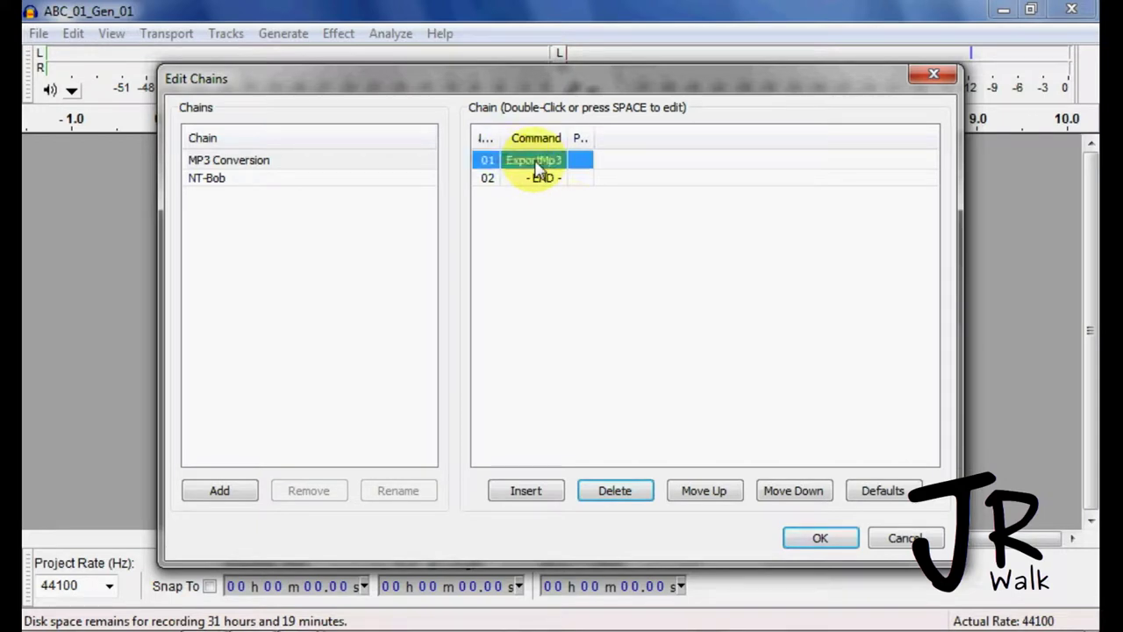
{"action": "left_click", "coordinate": [793, 539]}
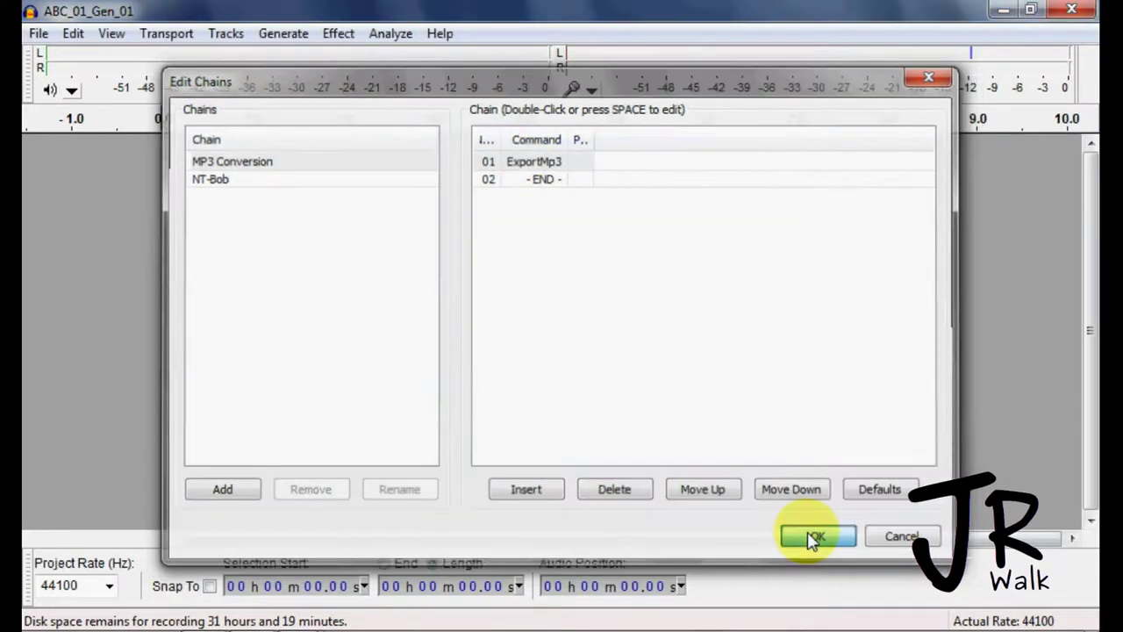
- Apply the MP3 Conversion chain to ABC_01_Gen_01 through _03.wav in 03 Masters (WAV & Labels)
{"action": "left_click", "coordinate": [40, 35]}
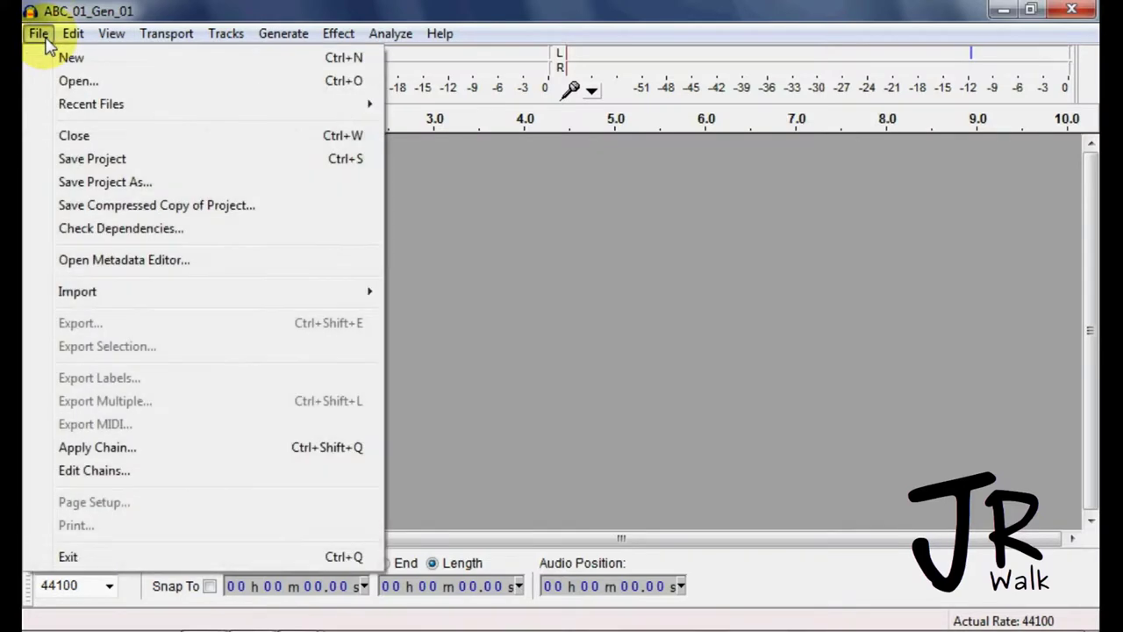
{"action": "left_click", "coordinate": [105, 450]}
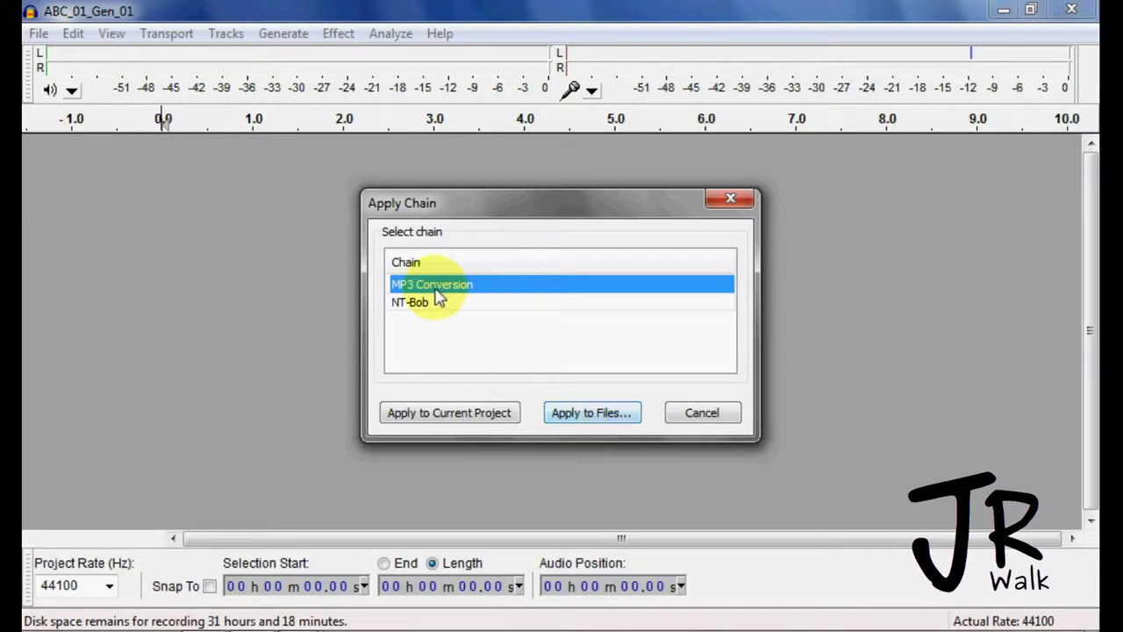
{"action": "left_click", "coordinate": [606, 422]}
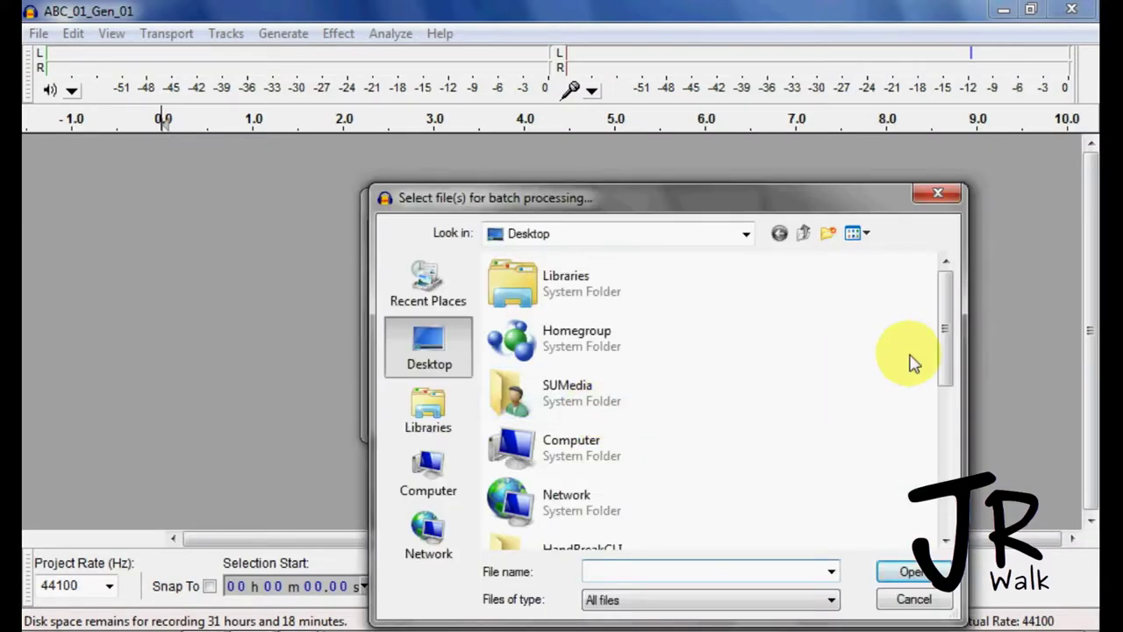
{"action": "left_click_drag", "start_coordinate": [943, 358], "coordinate": [947, 432]}
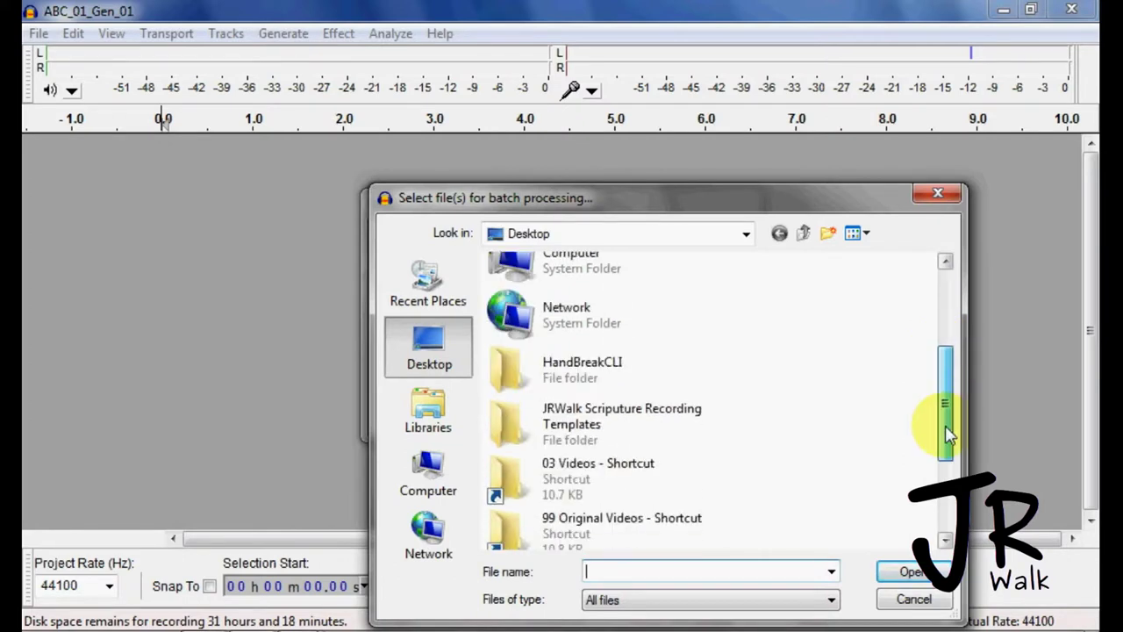
{"action": "double_click", "coordinate": [628, 422]}
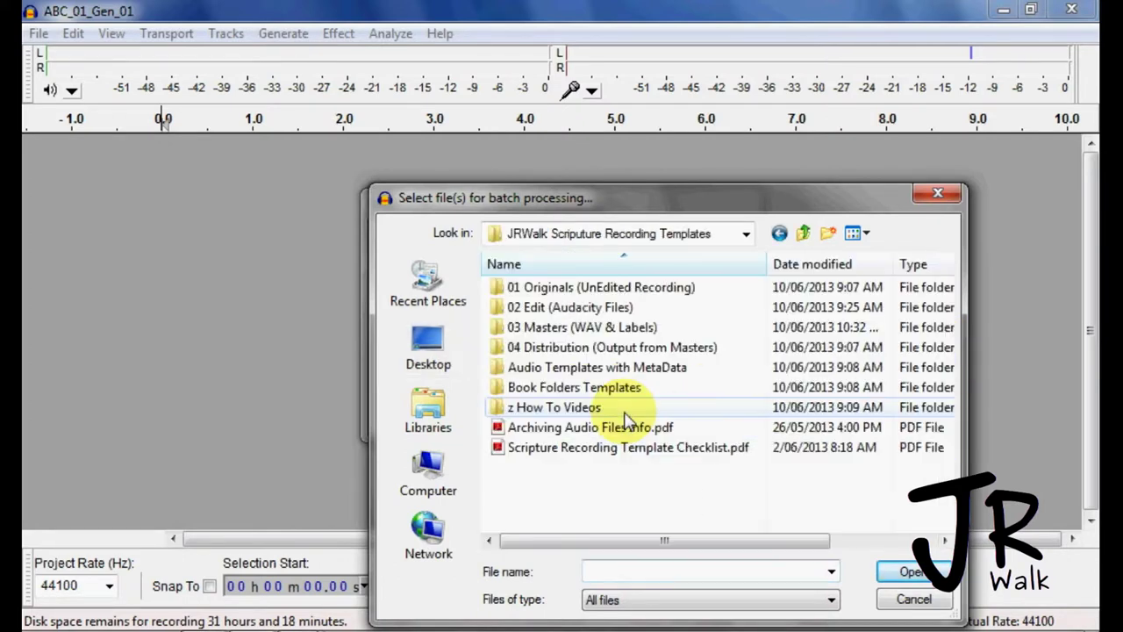
{"action": "double_click", "coordinate": [548, 328]}
{"action": "left_click", "coordinate": [552, 328]}
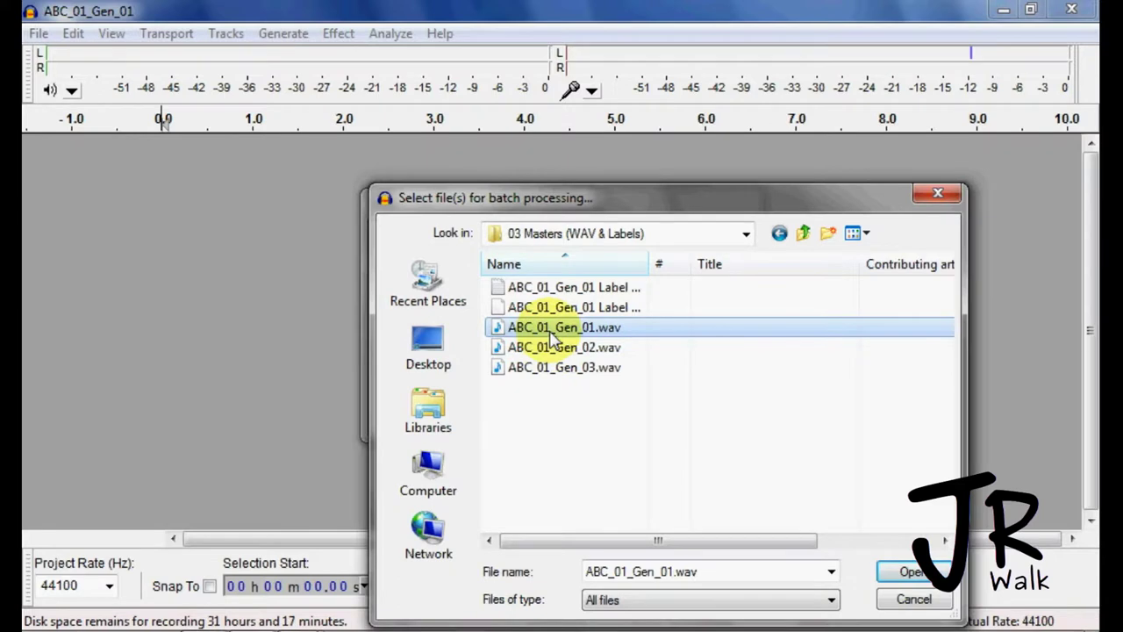
{"action": "left_click", "coordinate": [552, 367], "text": "shift"}
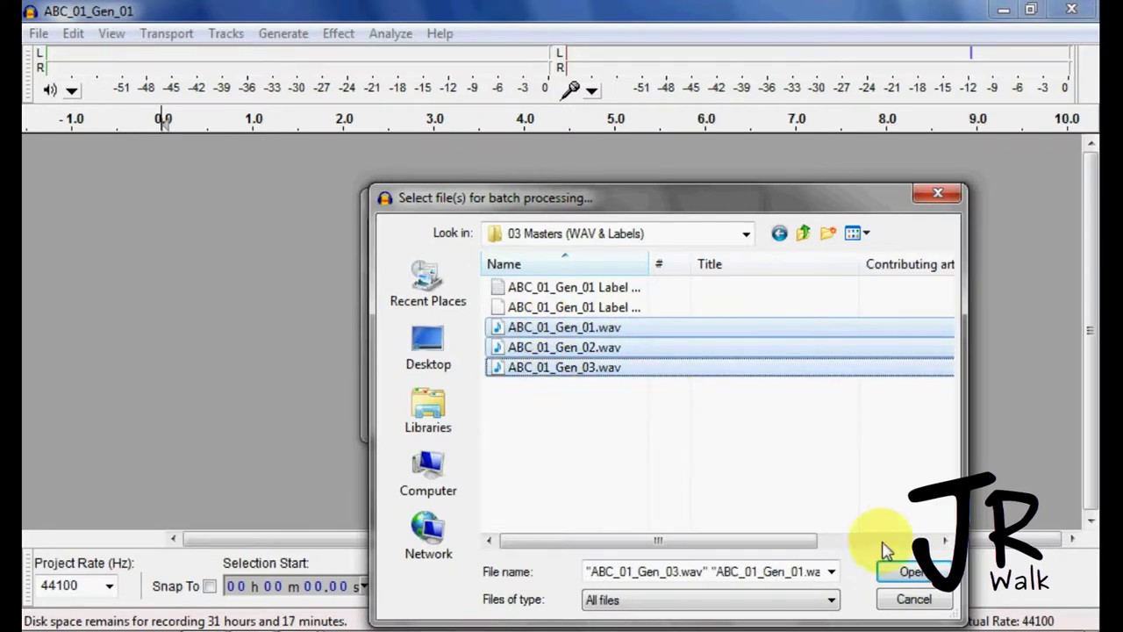
{"action": "left_click", "coordinate": [911, 572]}
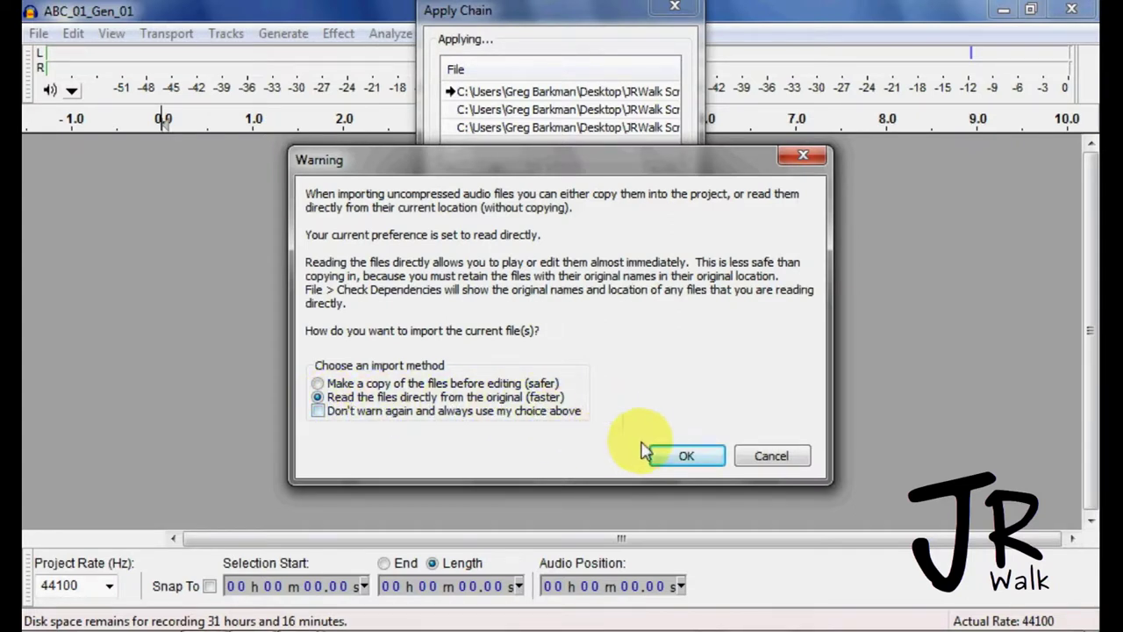
- Accept direct reading for each of the three WAV imports, then minimise Audacity
{"action": "left_click", "coordinate": [685, 457]}
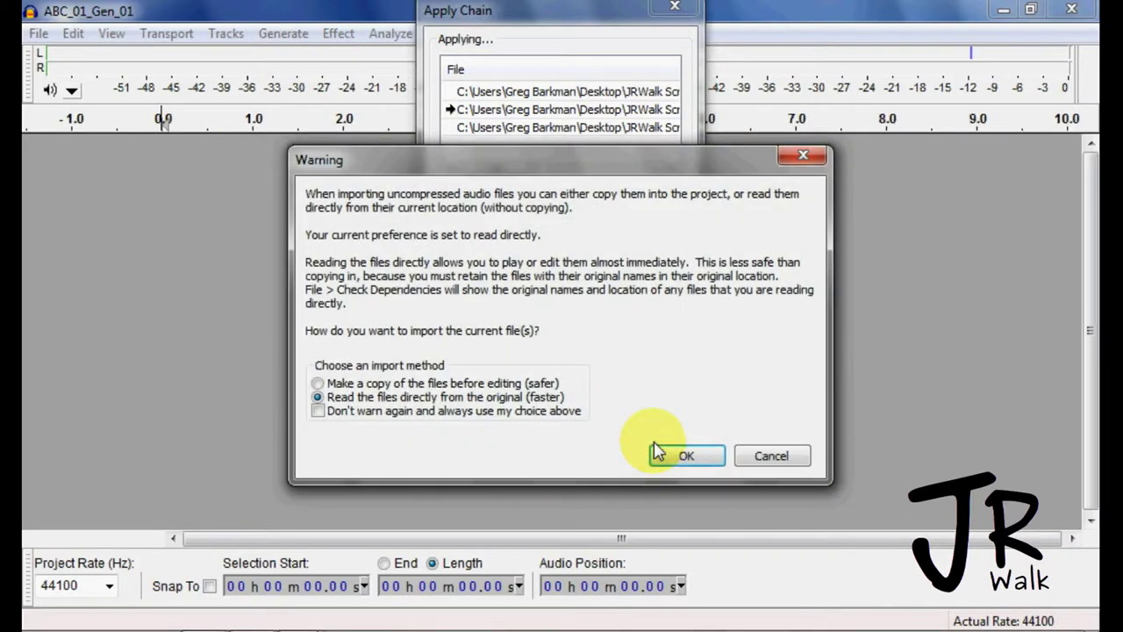
{"action": "left_click", "coordinate": [685, 457]}
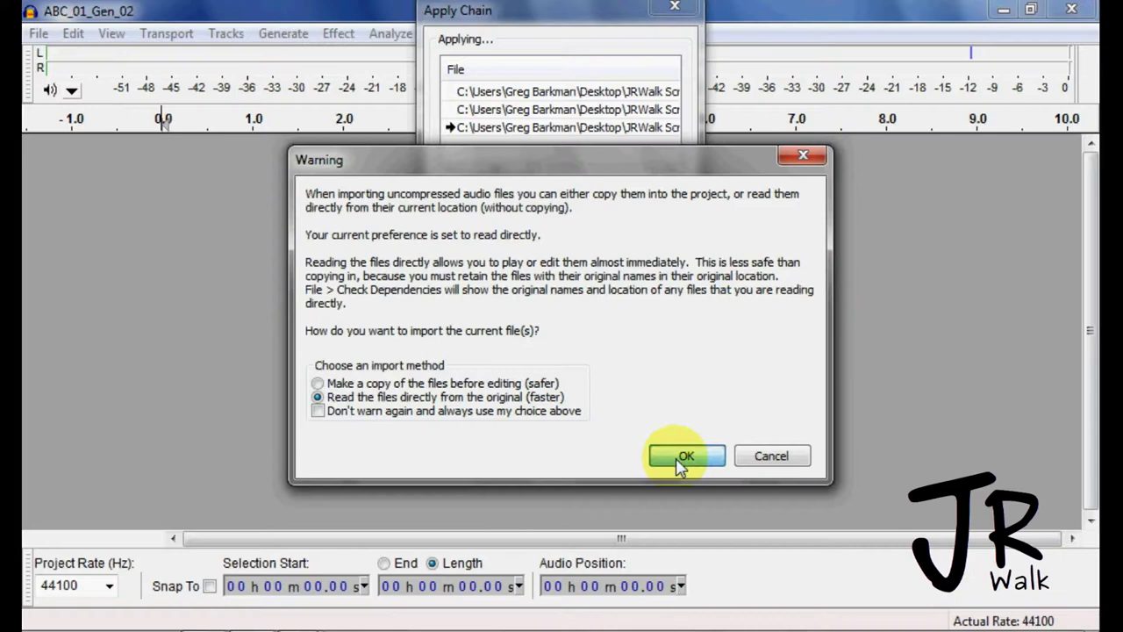
{"action": "left_click", "coordinate": [682, 458]}
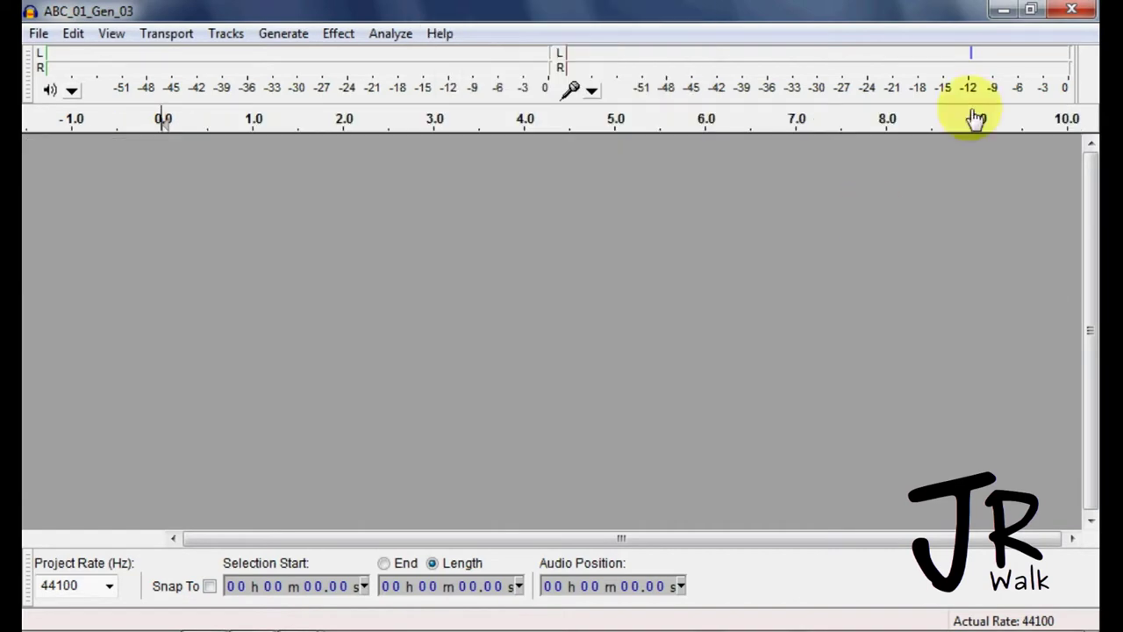
{"action": "left_click", "coordinate": [1003, 11]}
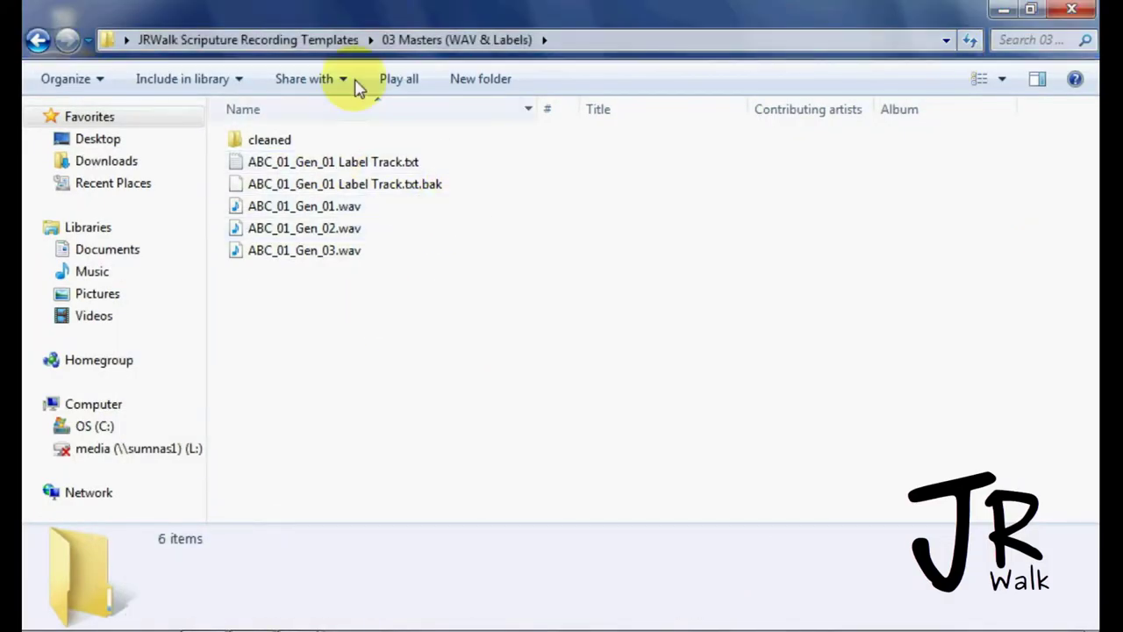
- Check the three converted MP3s in the cleaned subfolder, then return to 03 Masters (WAV & Labels)
{"action": "left_click", "coordinate": [320, 43]}
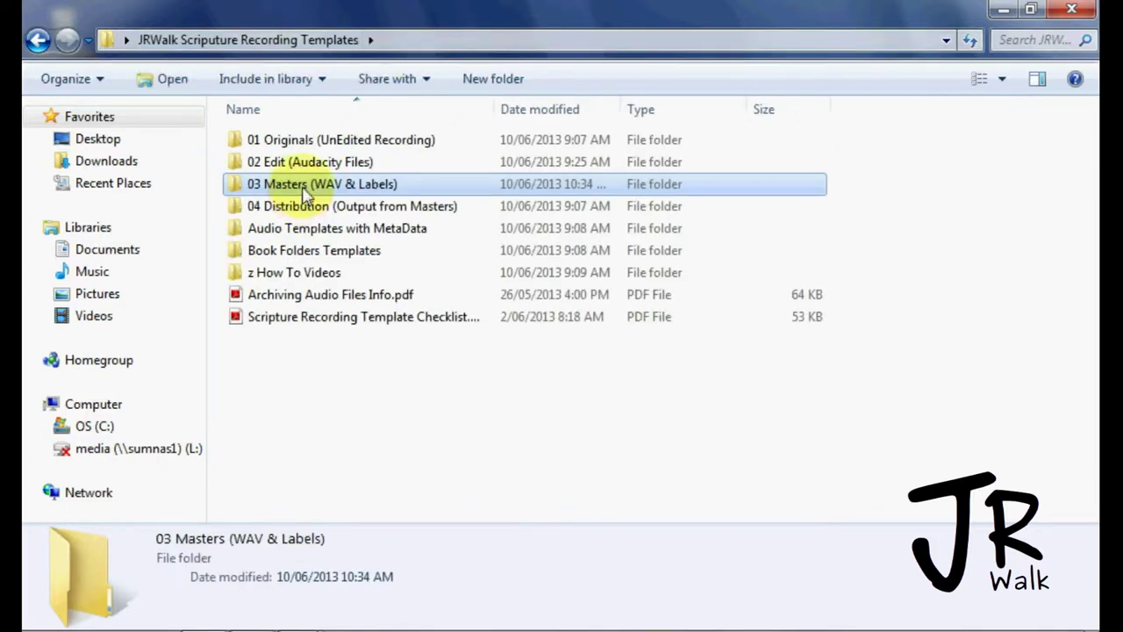
{"action": "double_click", "coordinate": [305, 192]}
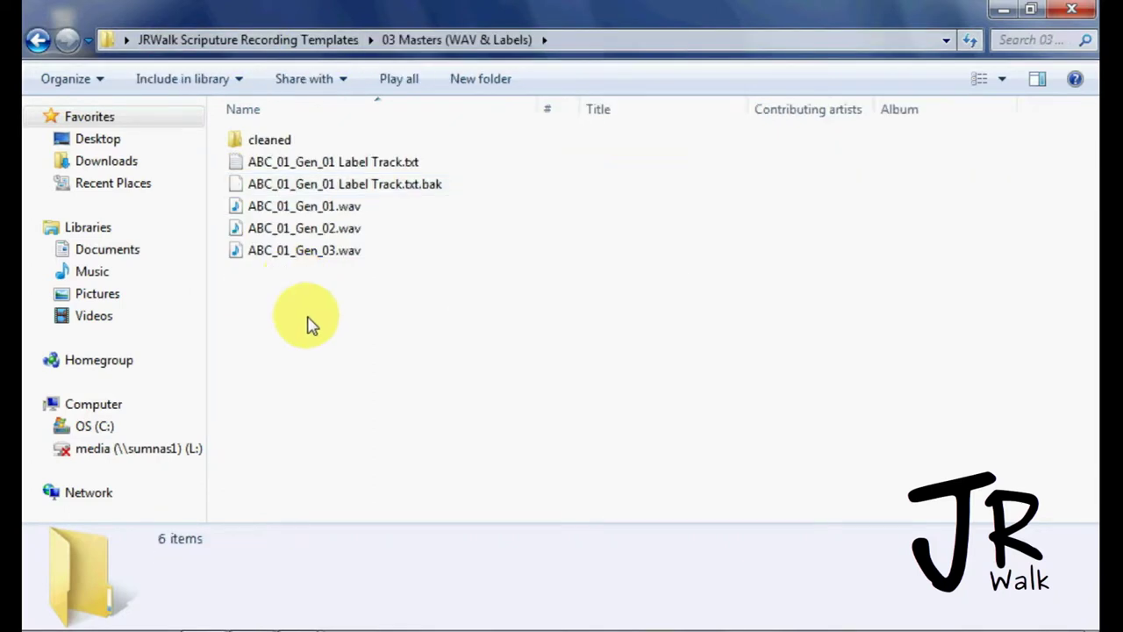
{"action": "left_click", "coordinate": [279, 141]}
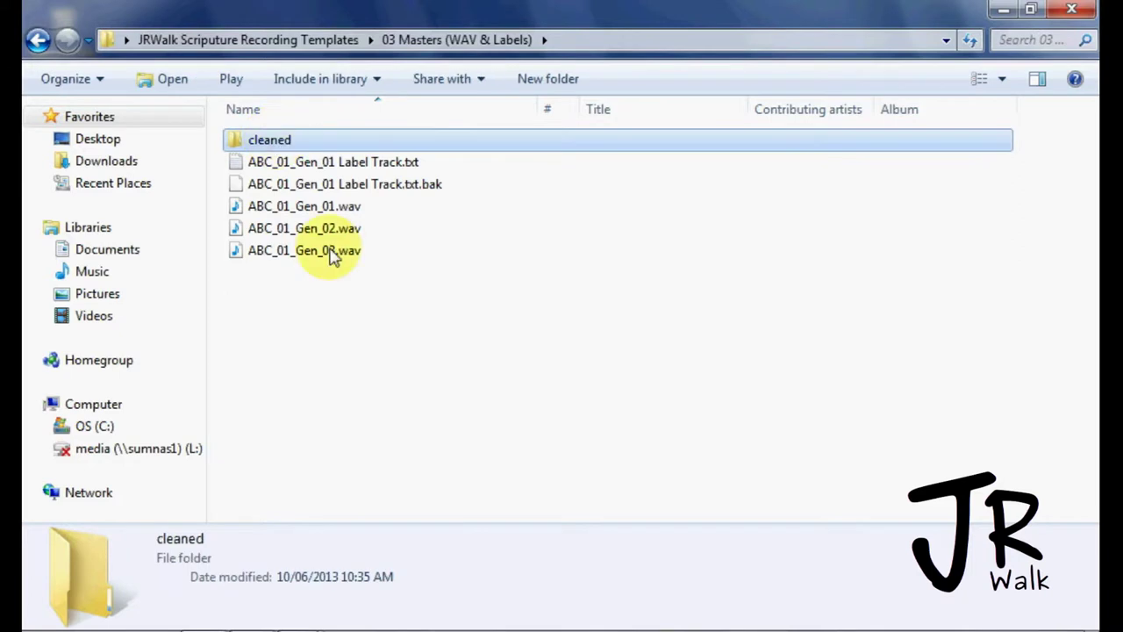
{"action": "key", "text": "Return"}
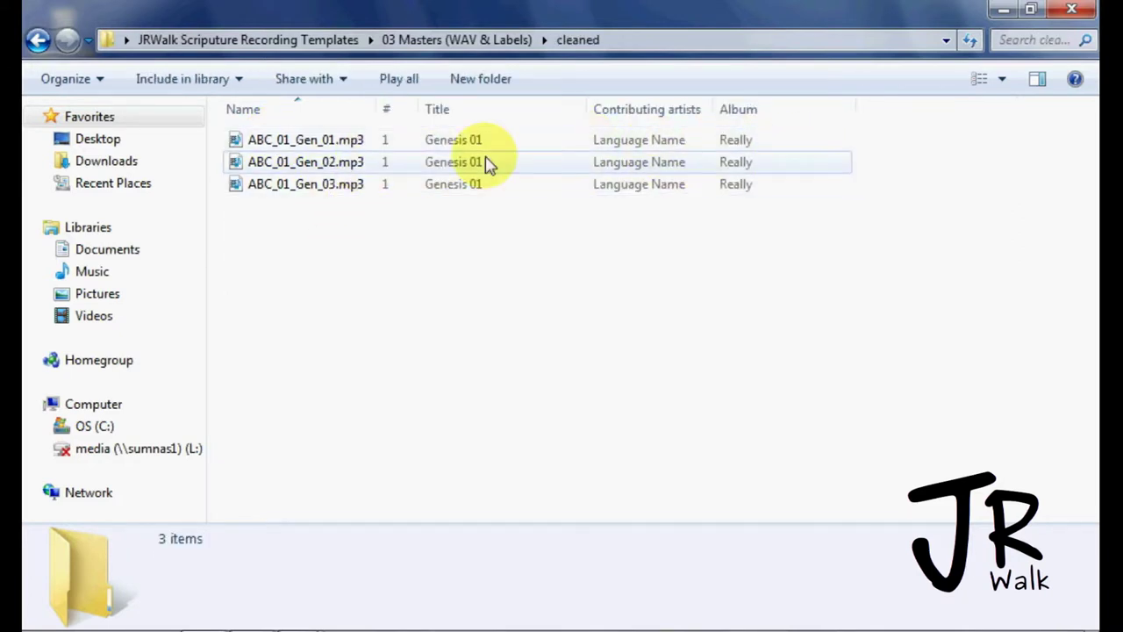
{"action": "left_click", "coordinate": [478, 44]}
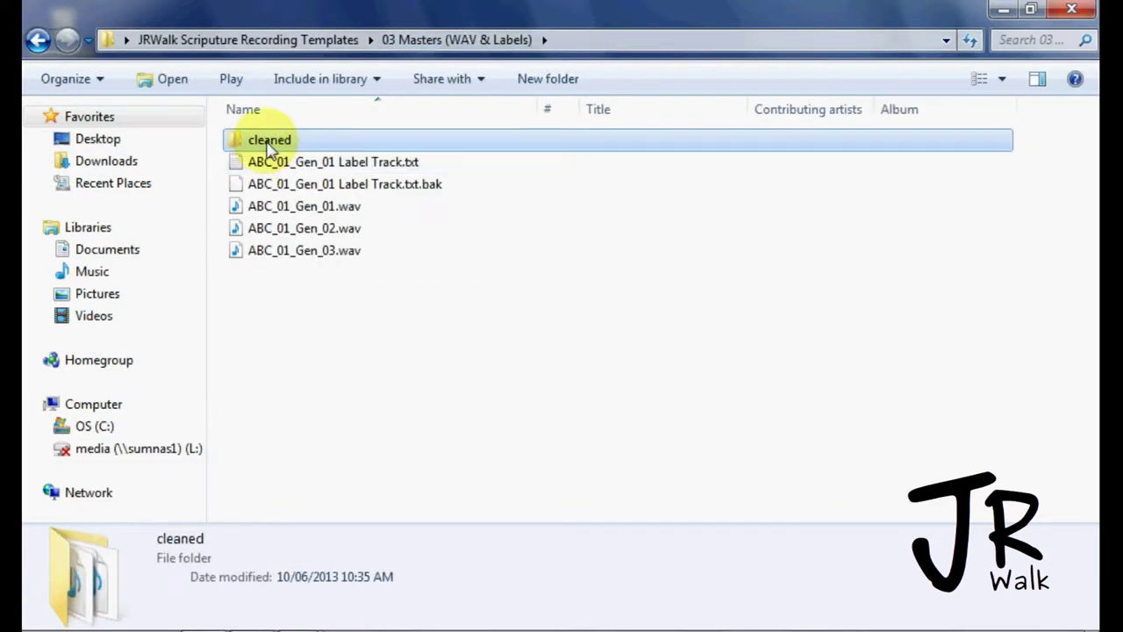
- Copy all three MP3s from cleaned into 04 Distribution > MP3 (High Quality)
{"action": "left_click", "coordinate": [268, 142]}
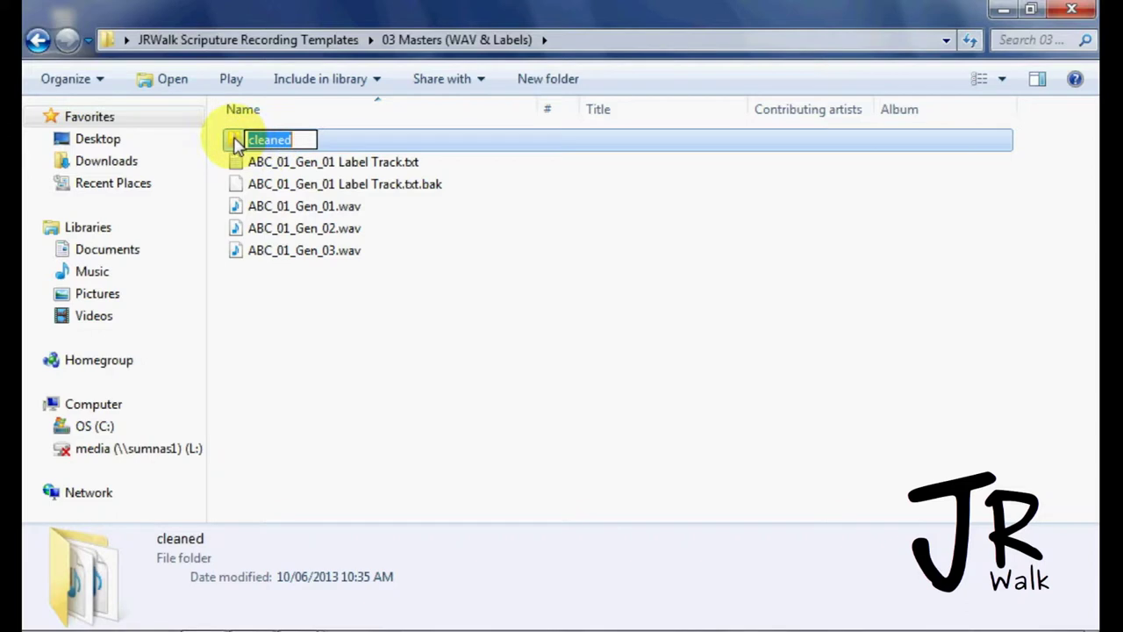
{"action": "double_click", "coordinate": [241, 142]}
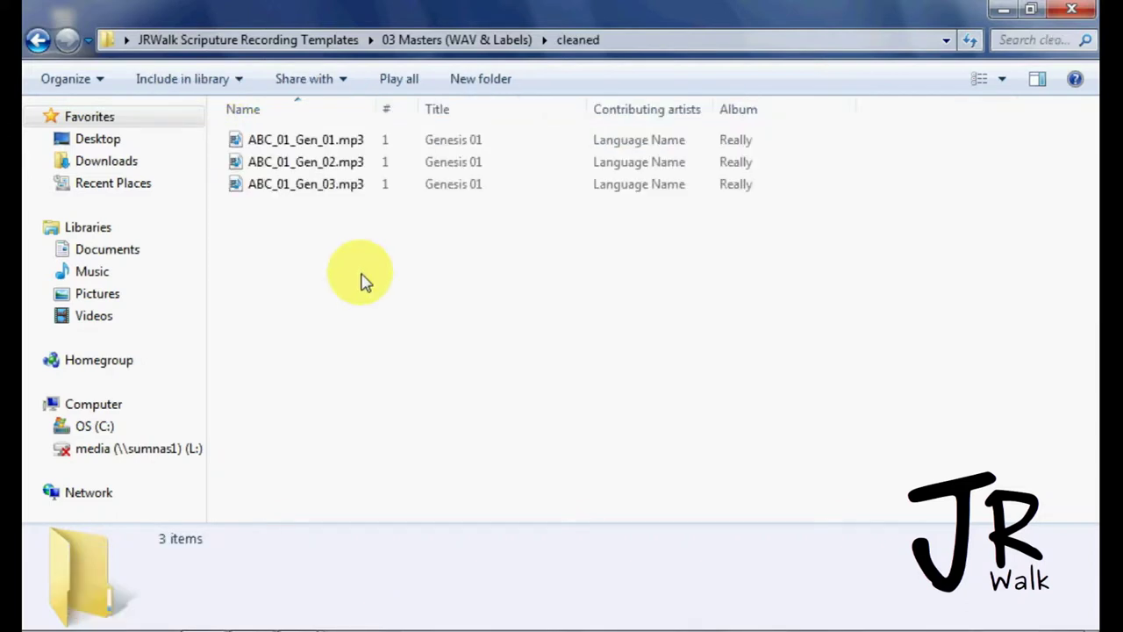
{"action": "key", "text": "ctrl+a"}
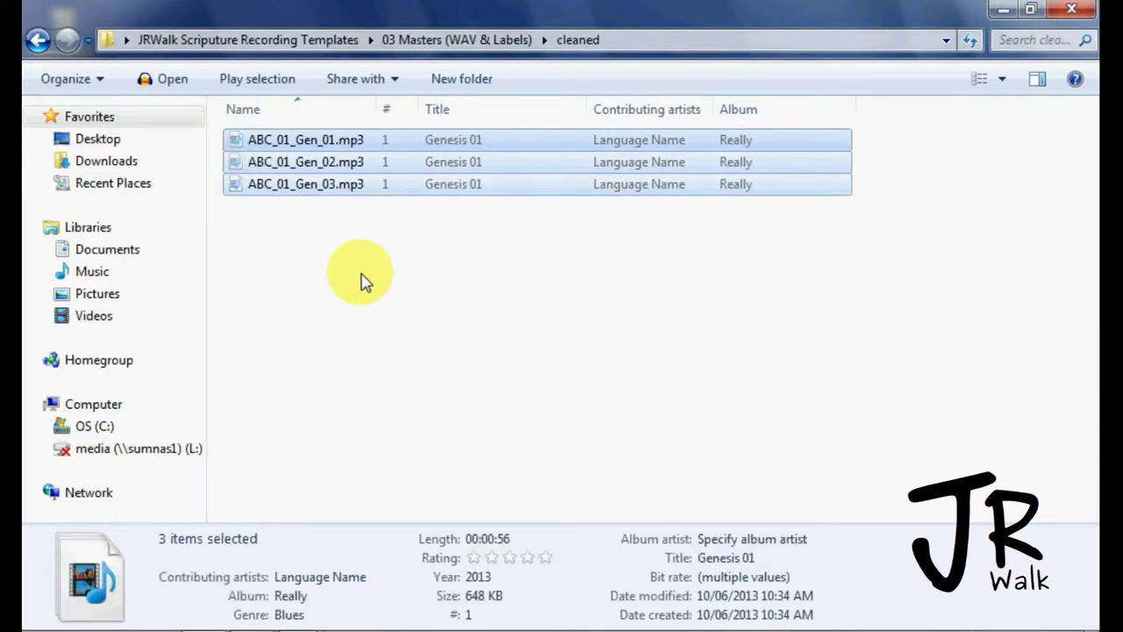
{"action": "left_click", "coordinate": [328, 38]}
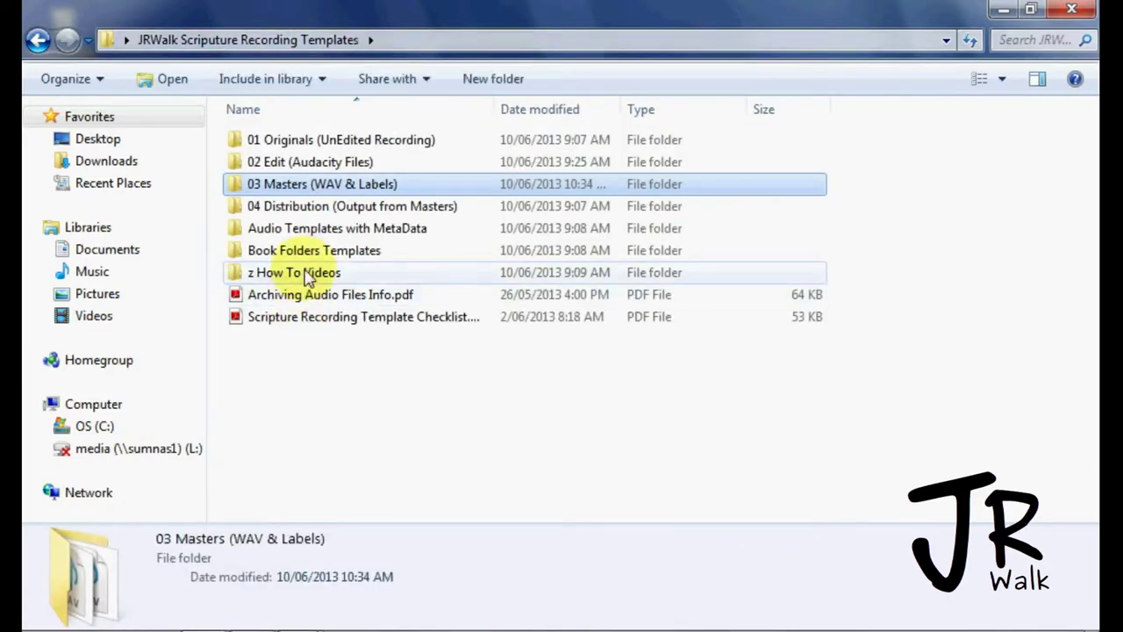
{"action": "double_click", "coordinate": [305, 210]}
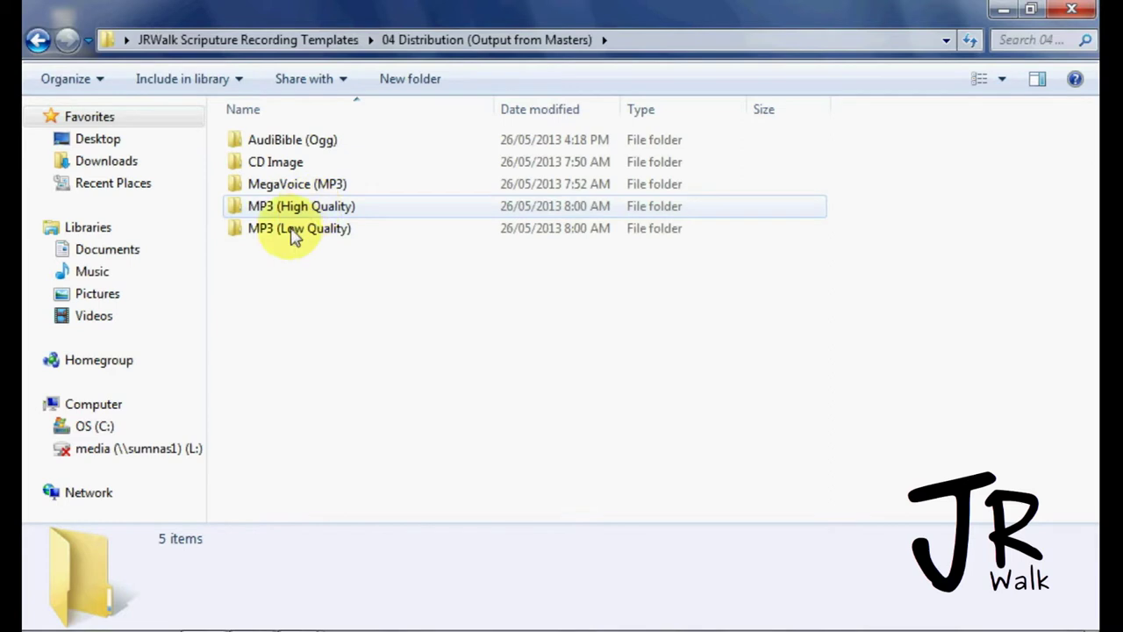
{"action": "double_click", "coordinate": [287, 211]}
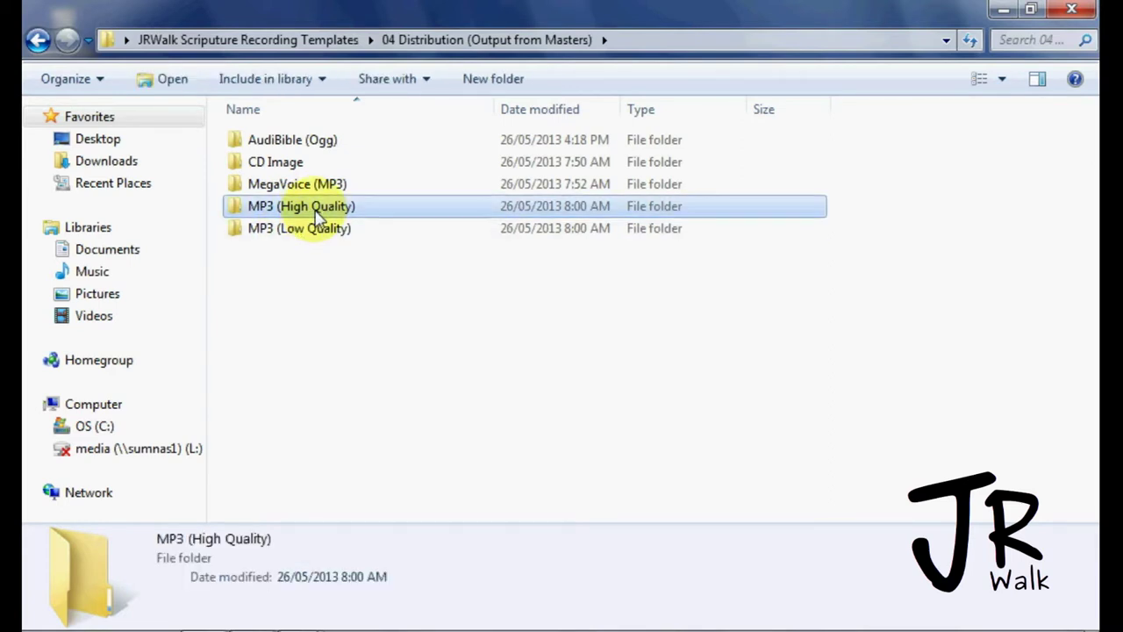
{"action": "right_click", "coordinate": [334, 337]}
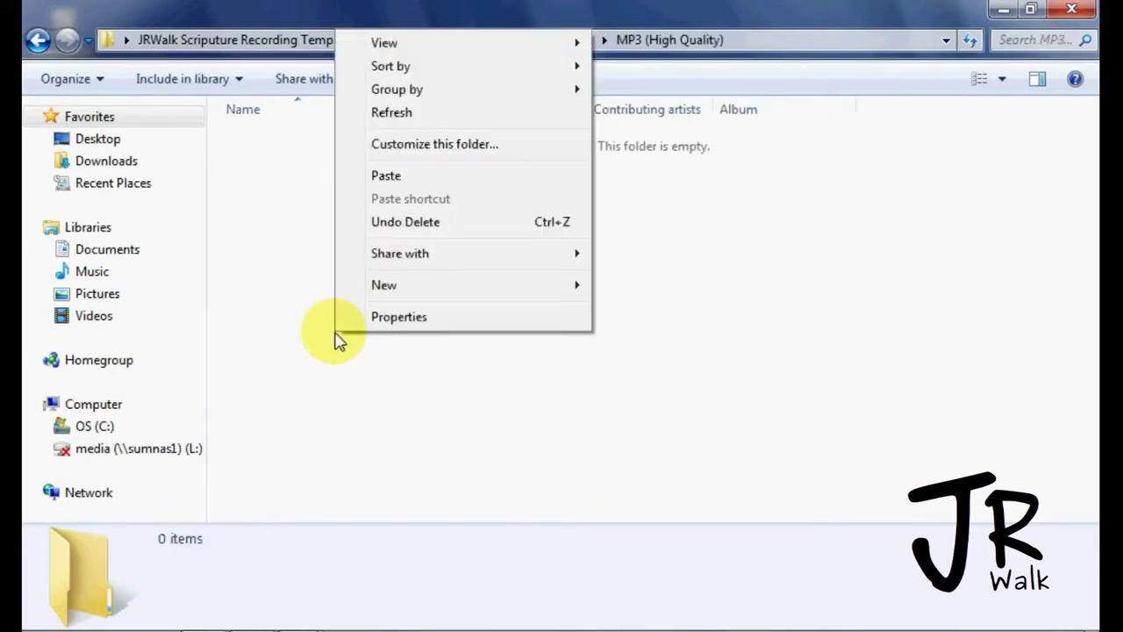
{"action": "left_click", "coordinate": [386, 178]}
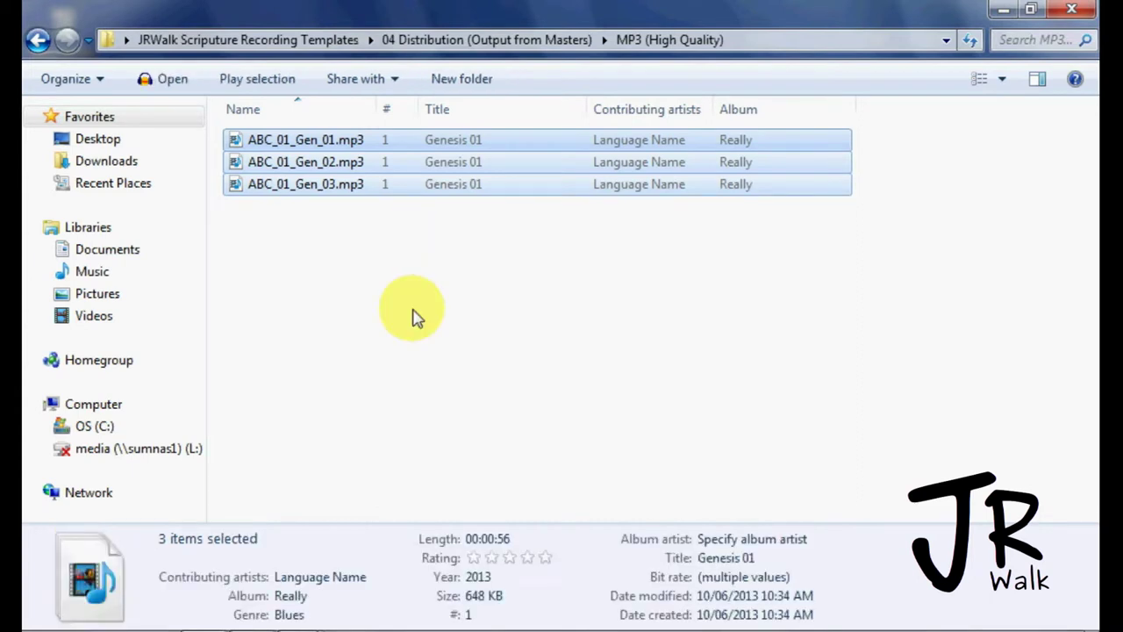
- Navigate back to the 03 Masters (WAV & Labels) folder
{"action": "left_click", "coordinate": [416, 318]}
{"action": "left_click", "coordinate": [463, 39]}
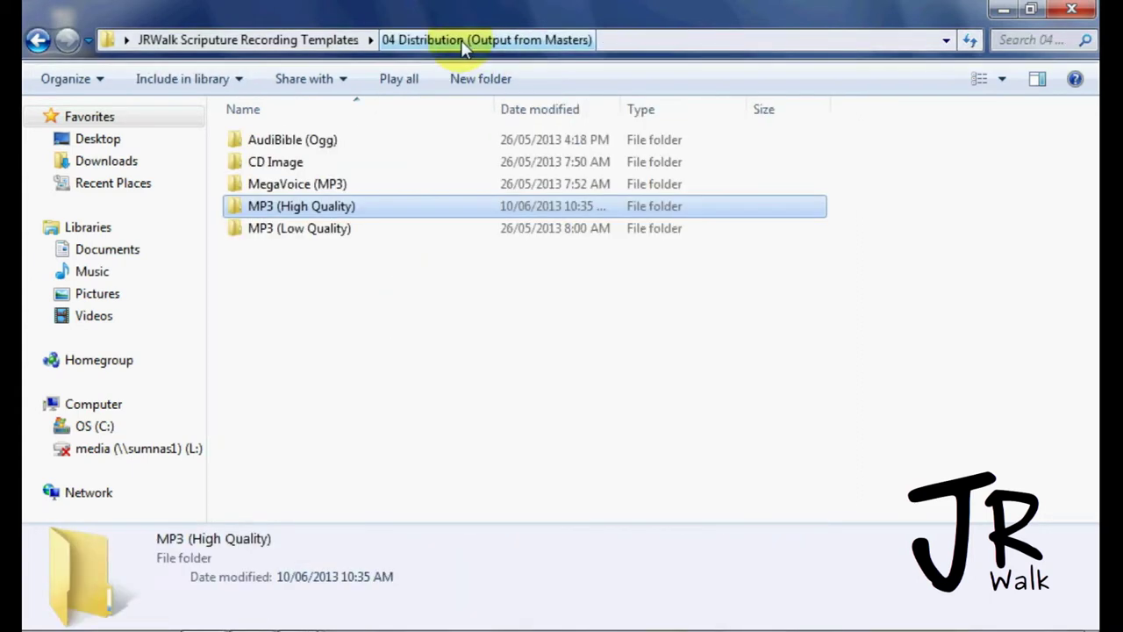
{"action": "left_click", "coordinate": [318, 42]}
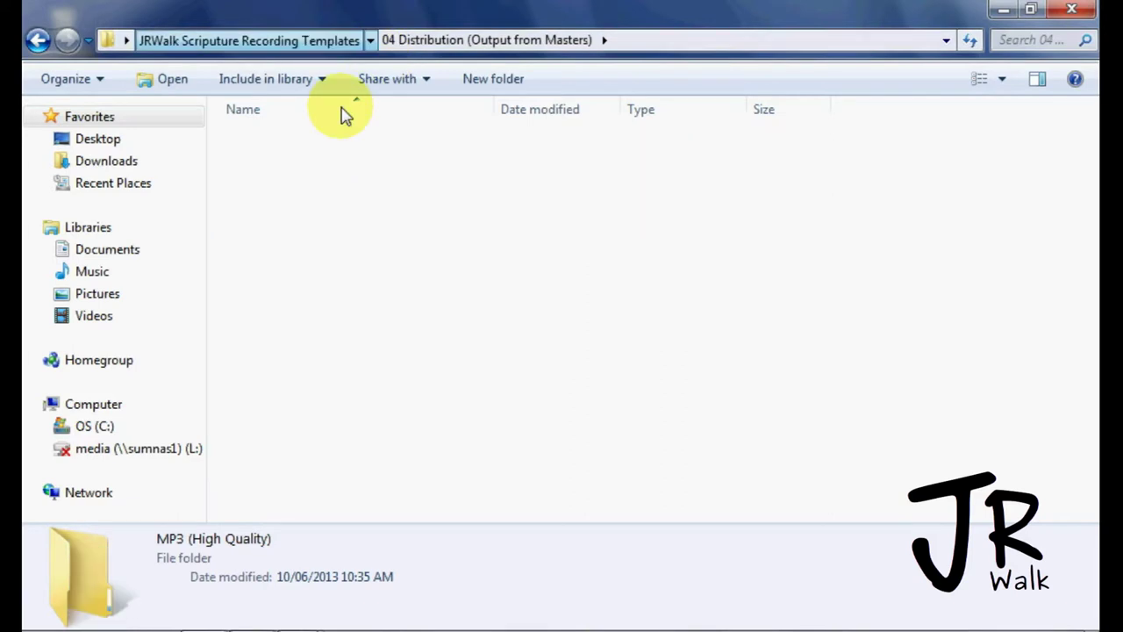
{"action": "left_click", "coordinate": [308, 191]}
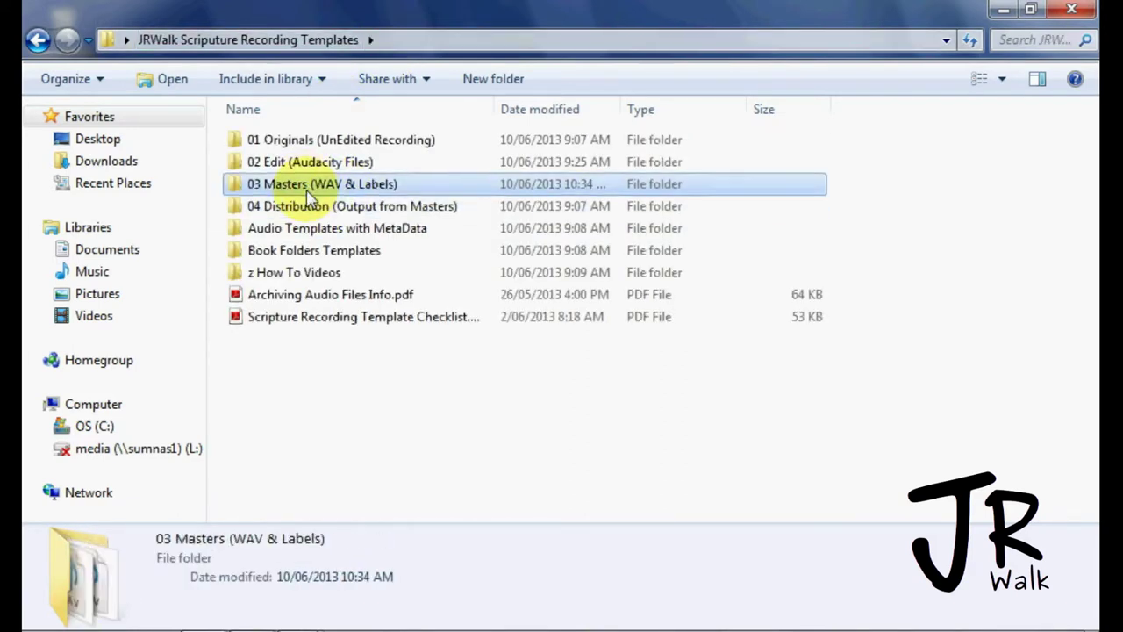
{"action": "double_click", "coordinate": [308, 198]}
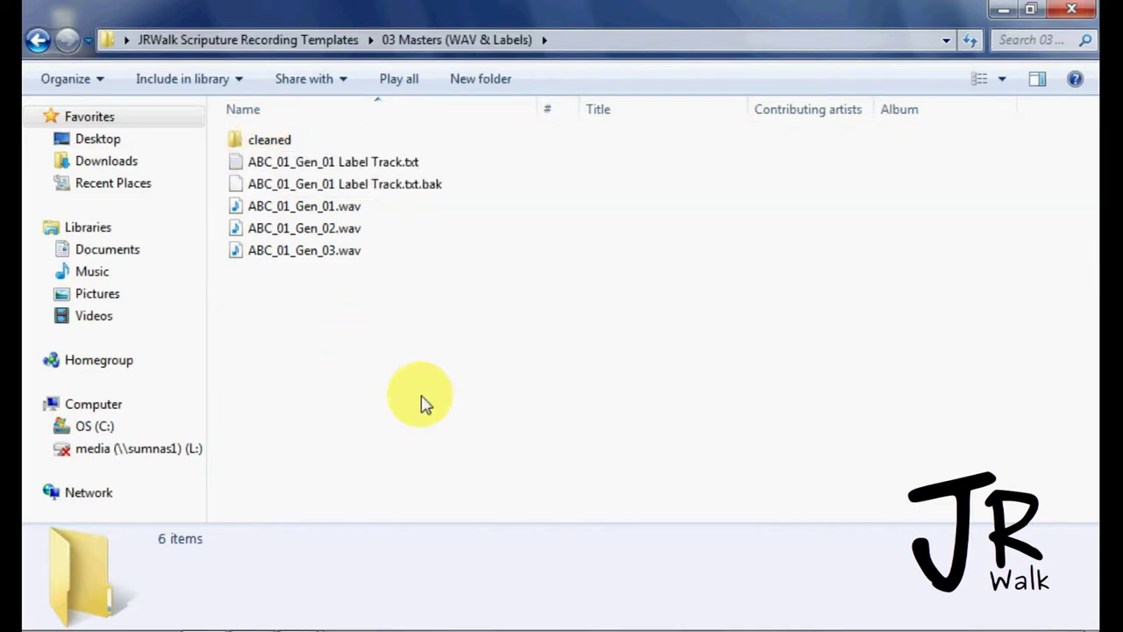
- Bring Audacity forward and record a short test clip
{"action": "mouse_move", "coordinate": [440, 619]}
{"action": "left_click", "coordinate": [256, 618]}
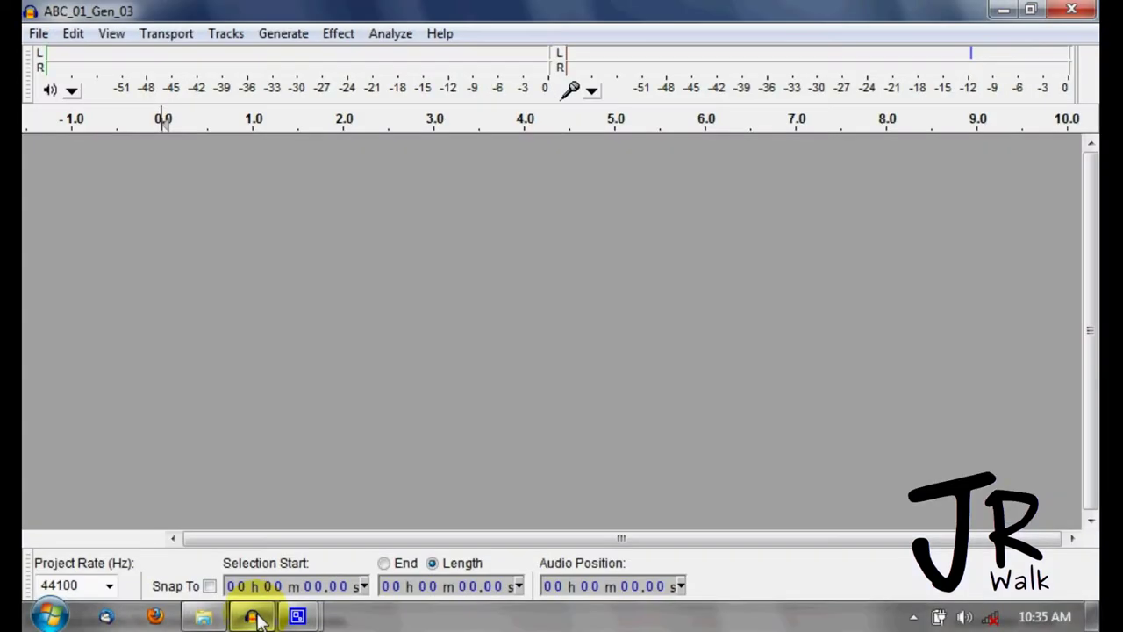
{"action": "key", "text": "r"}
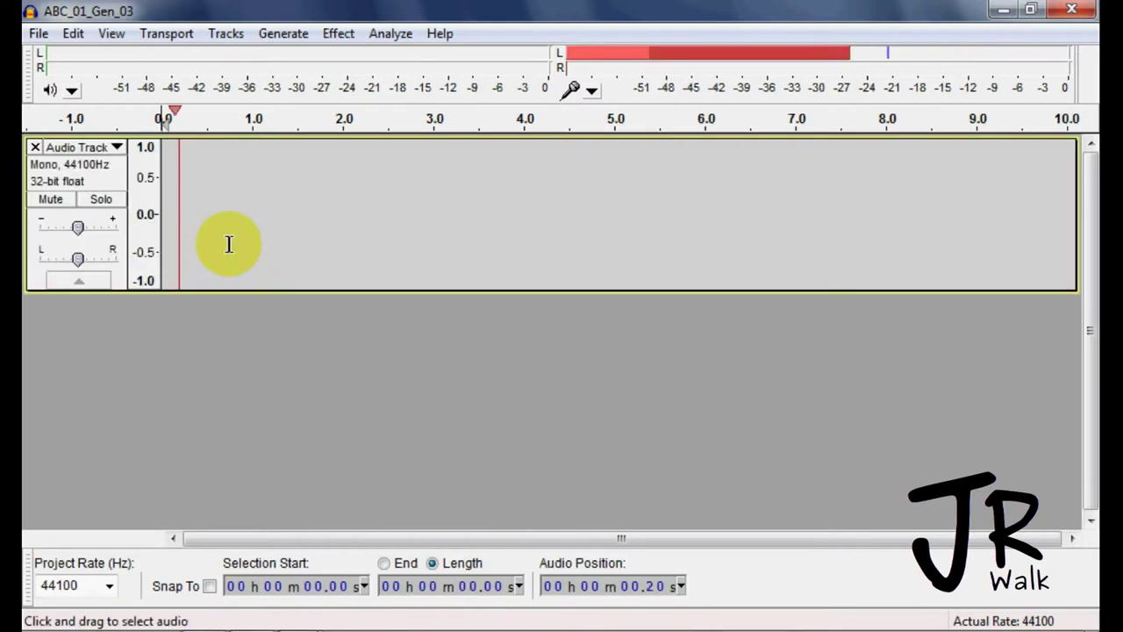
{"action": "key", "text": "space"}
- Export the clip over test.mp3 at Variable bit rate quality 9, 45-85 kbps
{"action": "left_click", "coordinate": [40, 34]}
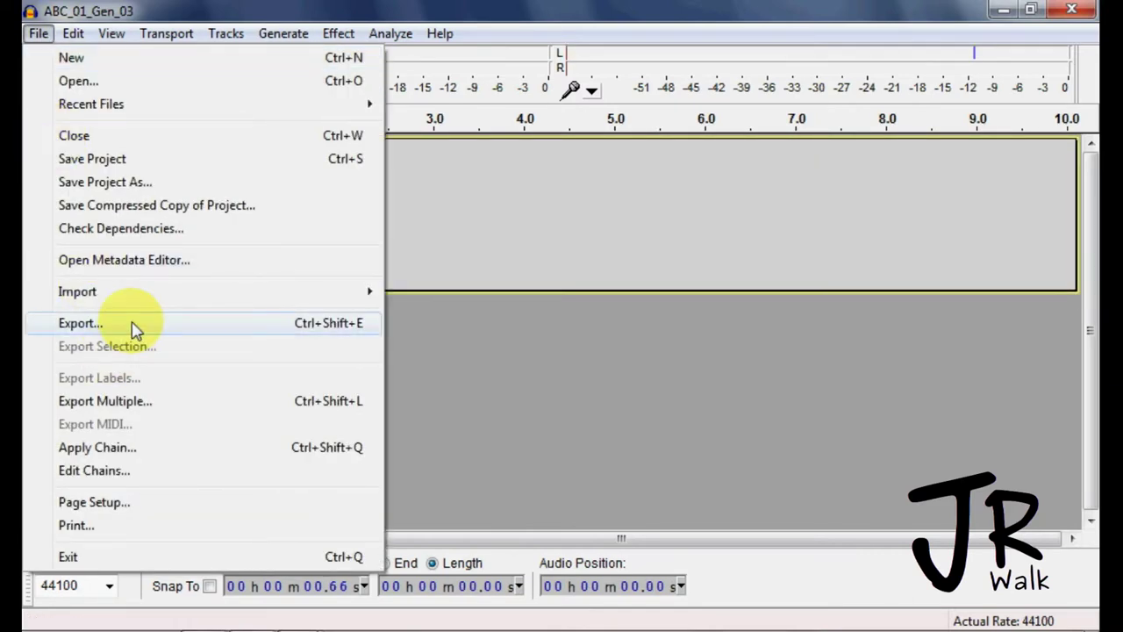
{"action": "left_click", "coordinate": [135, 330]}
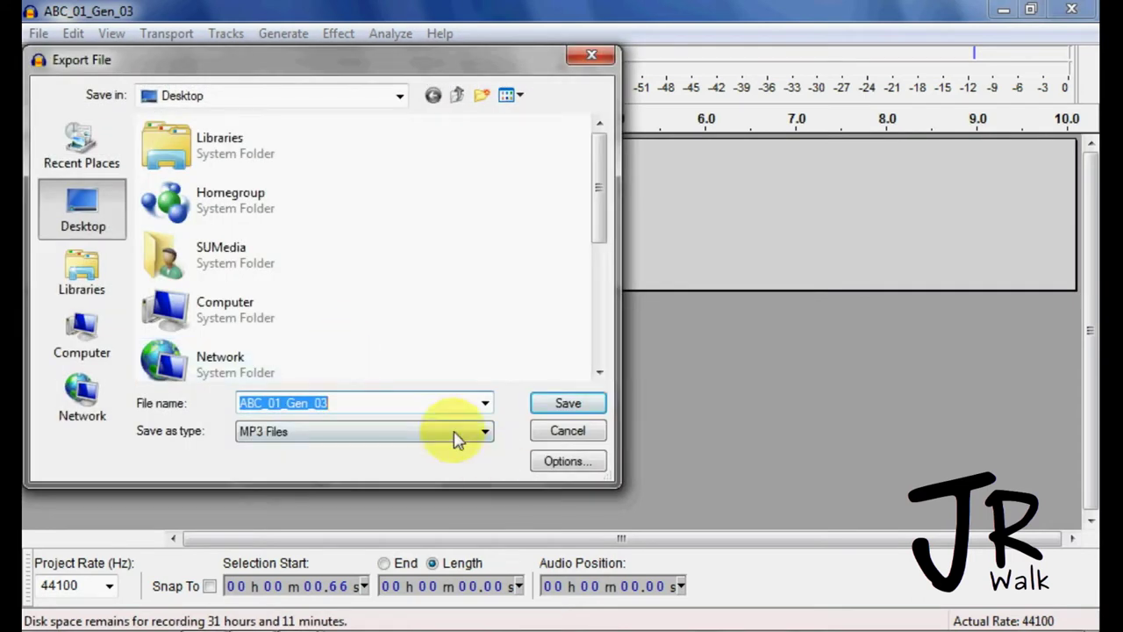
{"action": "left_click_drag", "start_coordinate": [582, 234], "coordinate": [582, 356]}
{"action": "left_click", "coordinate": [222, 366]}
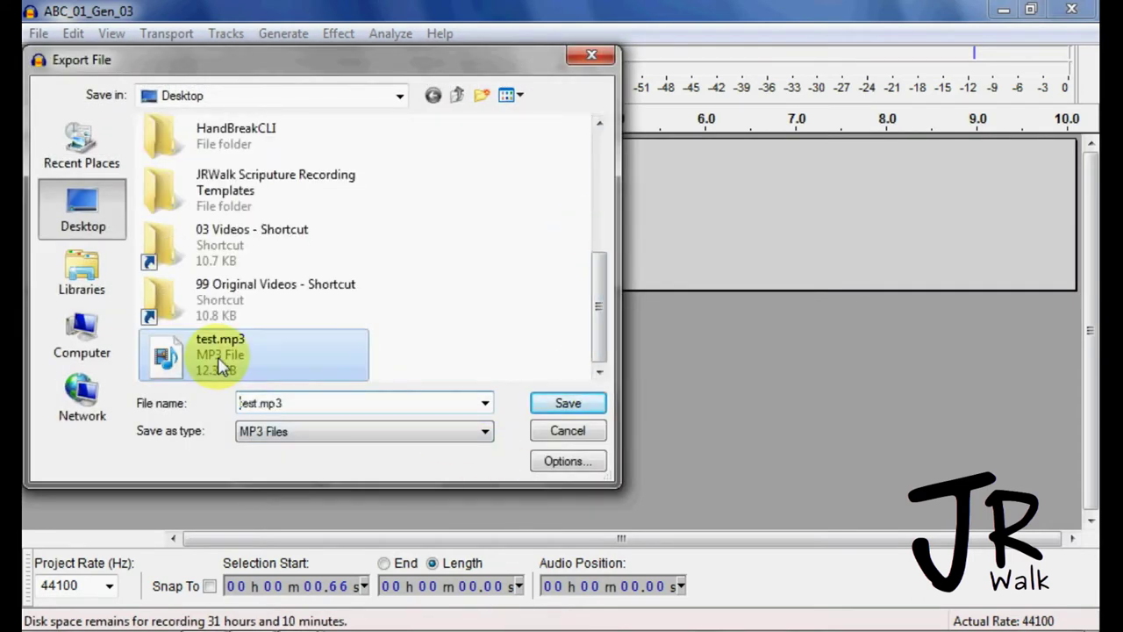
{"action": "left_click", "coordinate": [569, 462]}
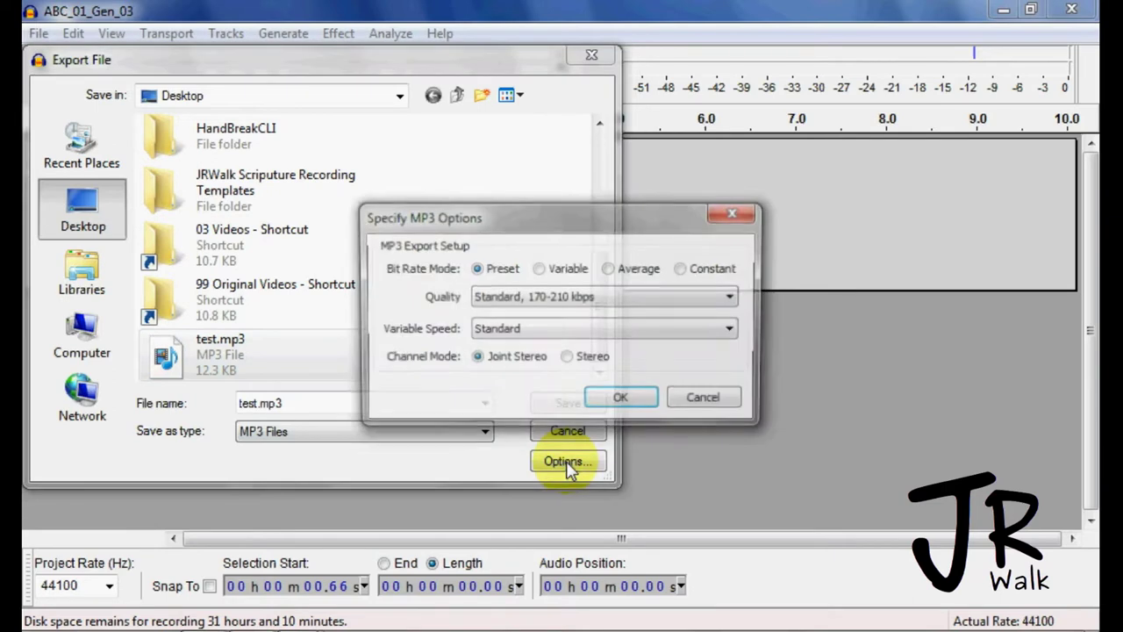
{"action": "left_click", "coordinate": [537, 269]}
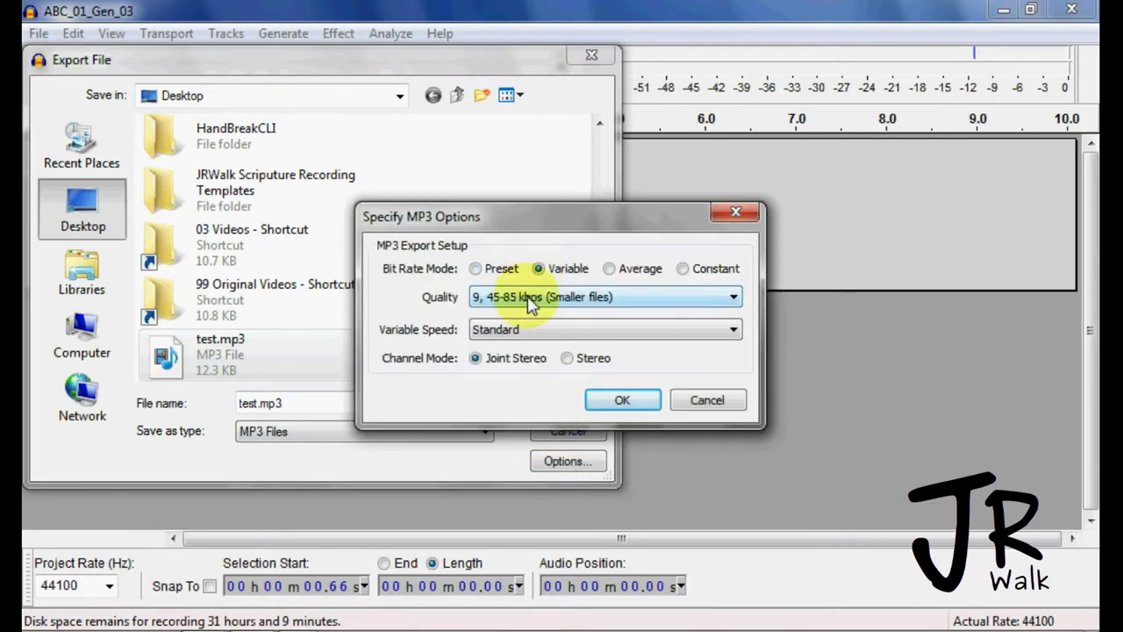
{"action": "left_click", "coordinate": [622, 399]}
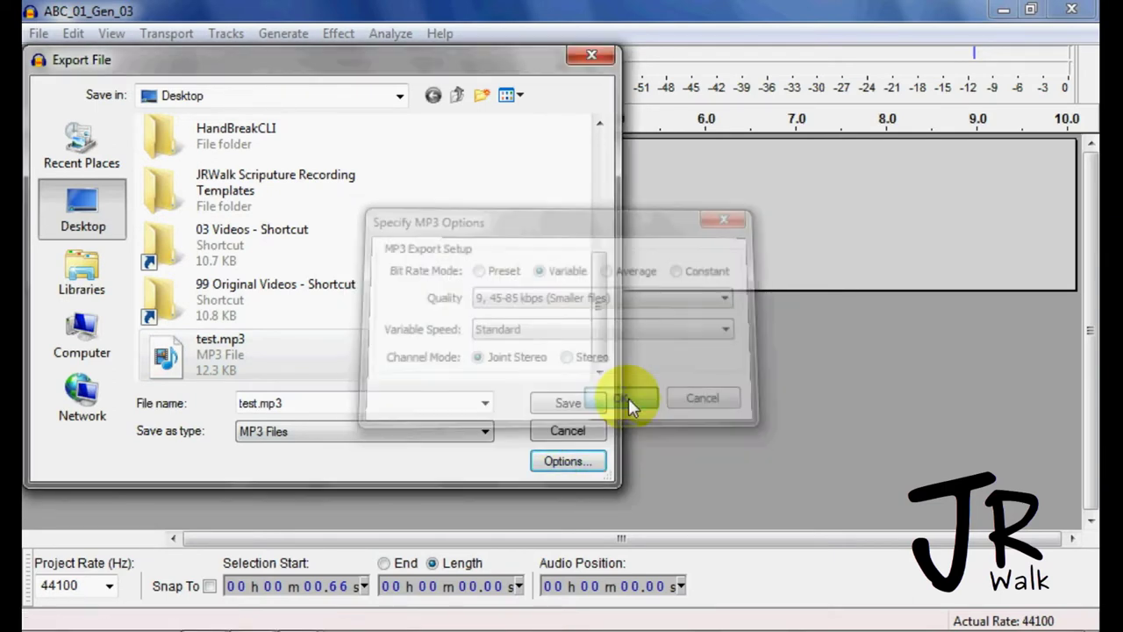
{"action": "left_click", "coordinate": [566, 405]}
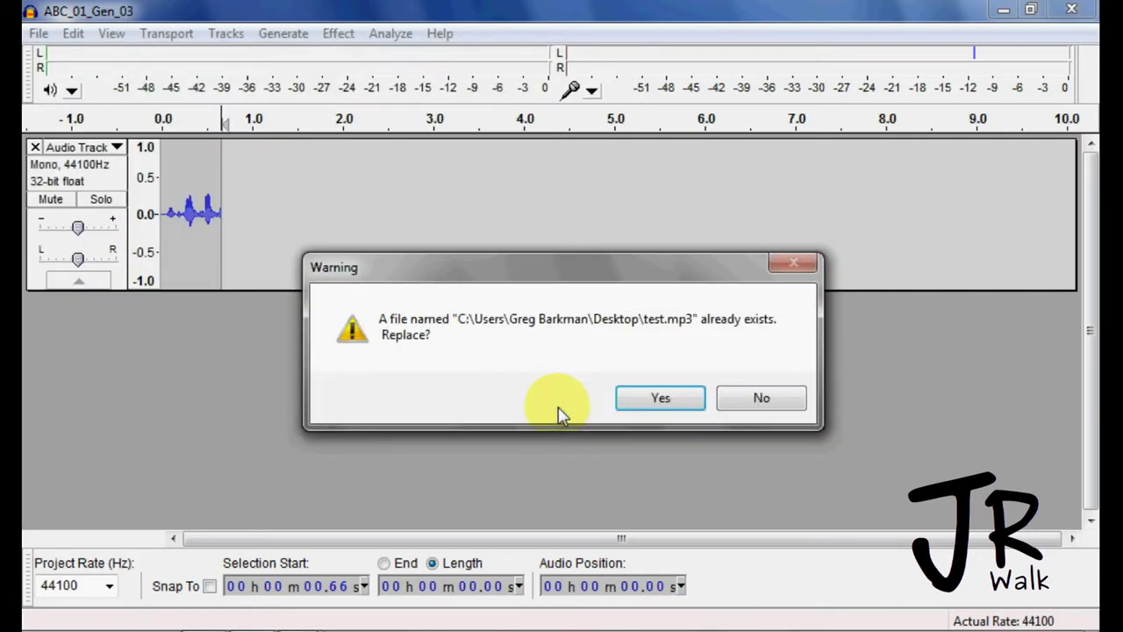
{"action": "left_click", "coordinate": [652, 401]}
{"action": "left_click", "coordinate": [646, 481]}
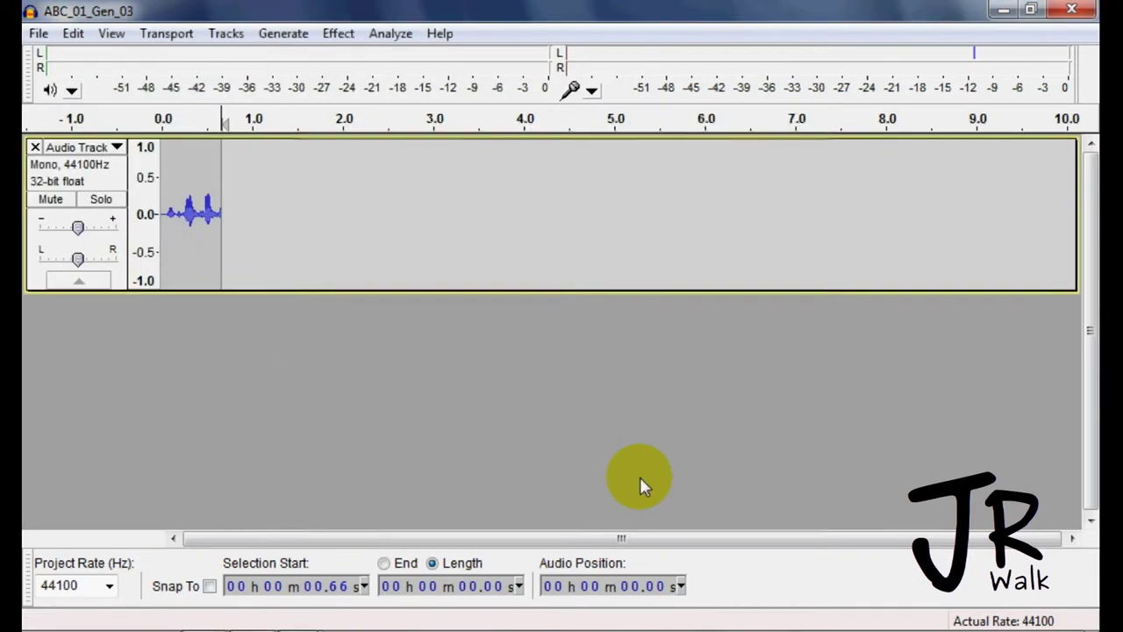
- Delete the test track and run the MP3 Conversion chain on files from disk
{"action": "left_click", "coordinate": [35, 146]}
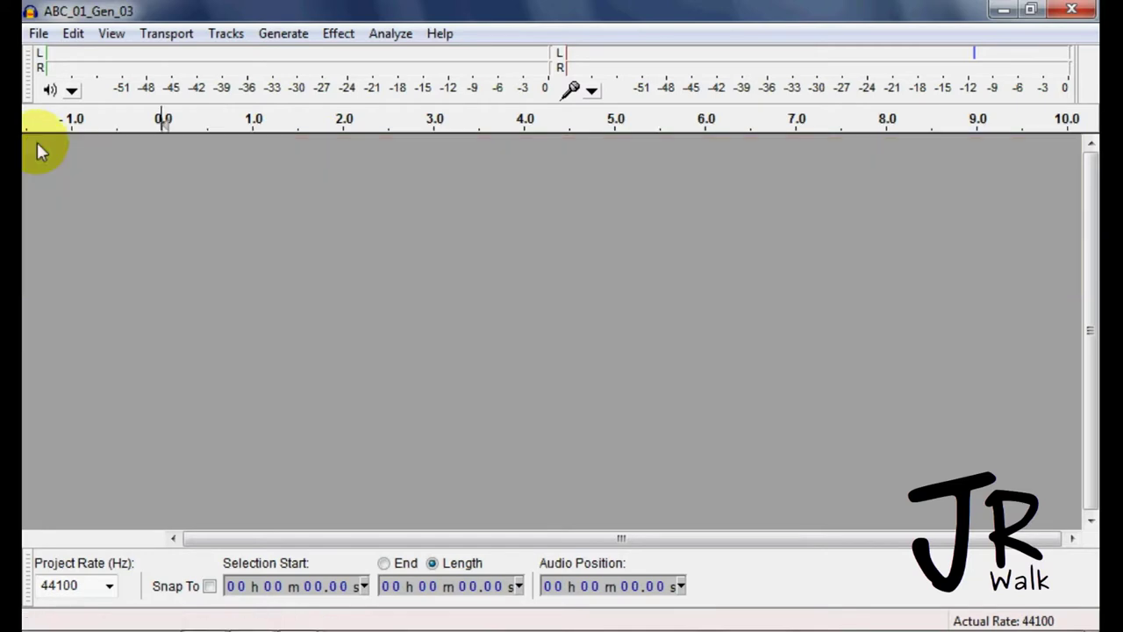
{"action": "left_click", "coordinate": [39, 35]}
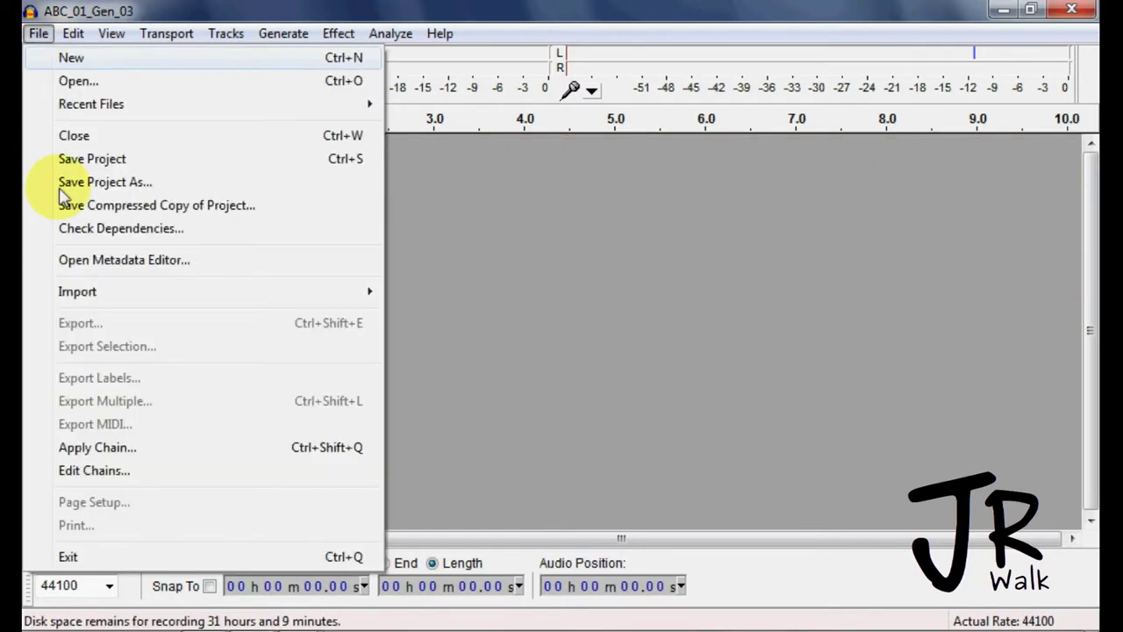
{"action": "left_click", "coordinate": [98, 445]}
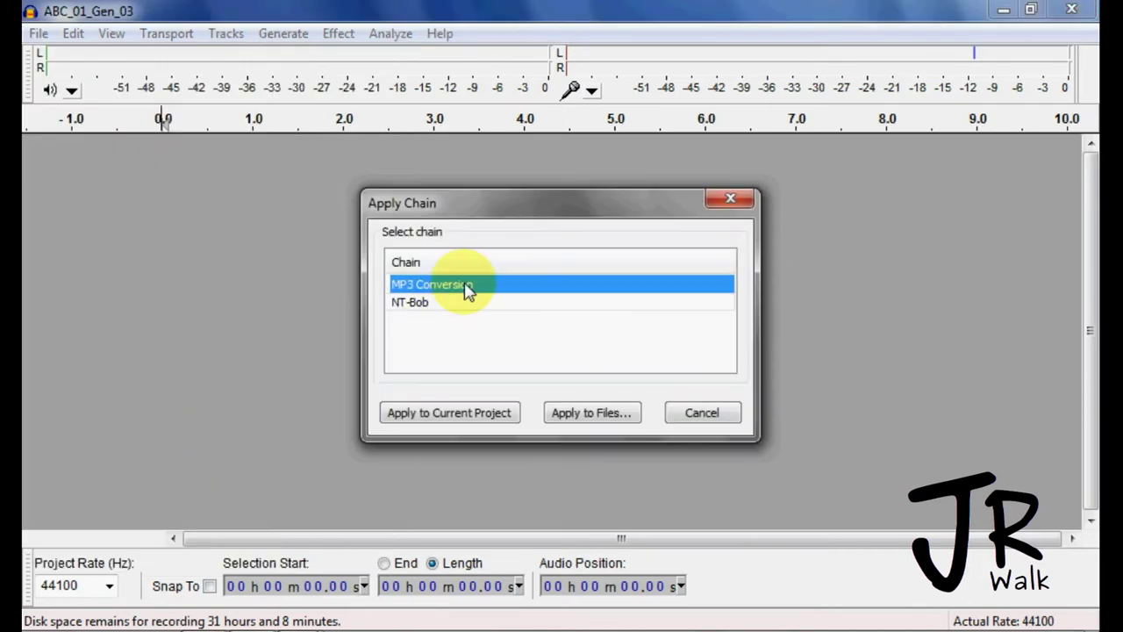
{"action": "left_click", "coordinate": [579, 411]}
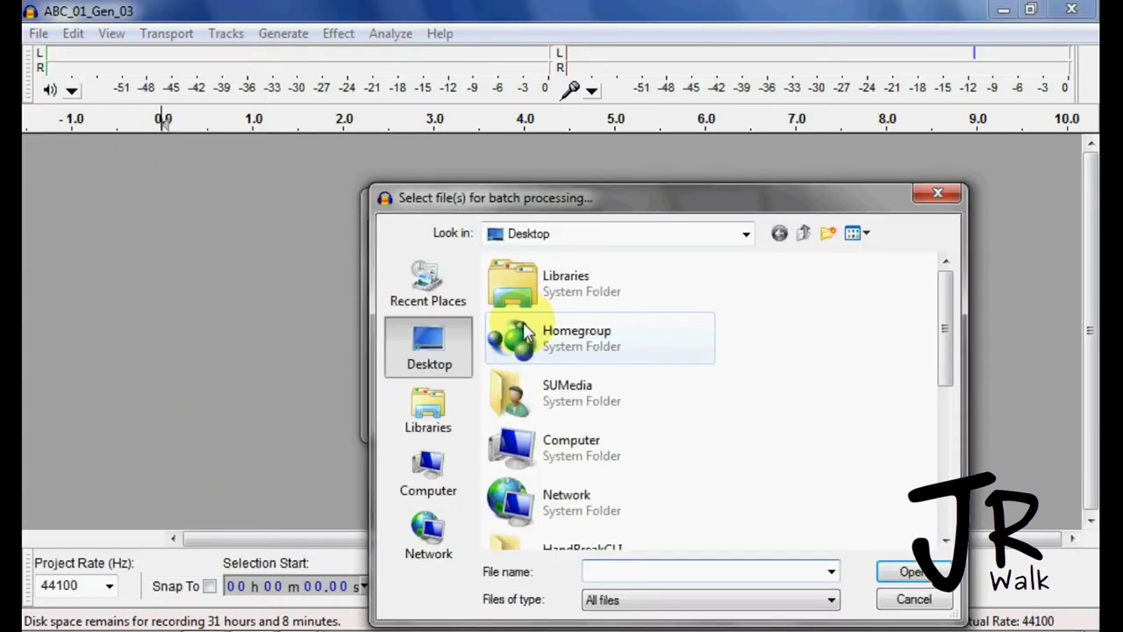
- Process ABC_01_Gen_01 through _03.wav from 03 Masters, accepting direct reading for each import
{"action": "scroll", "coordinate": [626, 459], "scroll_direction": "down", "scroll_amount": 1}
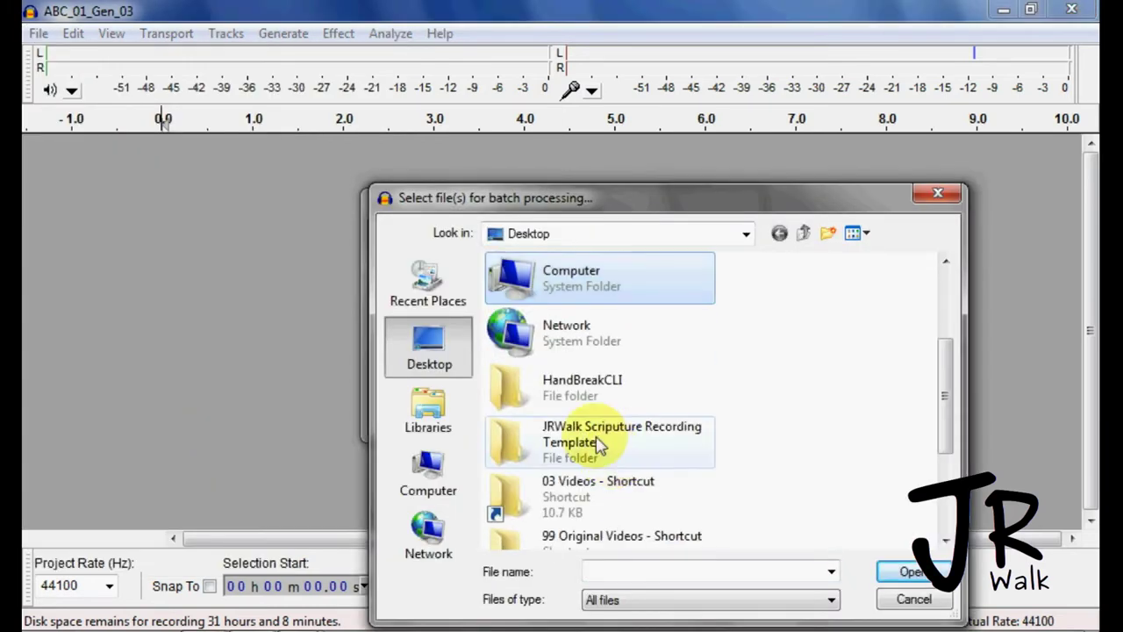
{"action": "left_click", "coordinate": [596, 441]}
{"action": "double_click", "coordinate": [604, 449]}
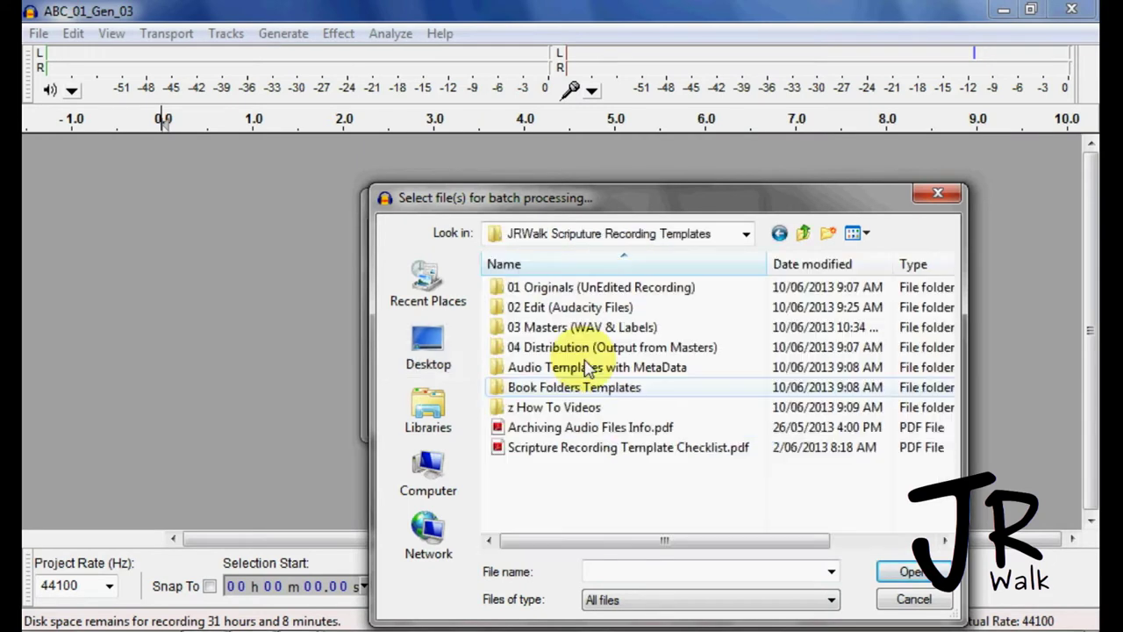
{"action": "double_click", "coordinate": [579, 327]}
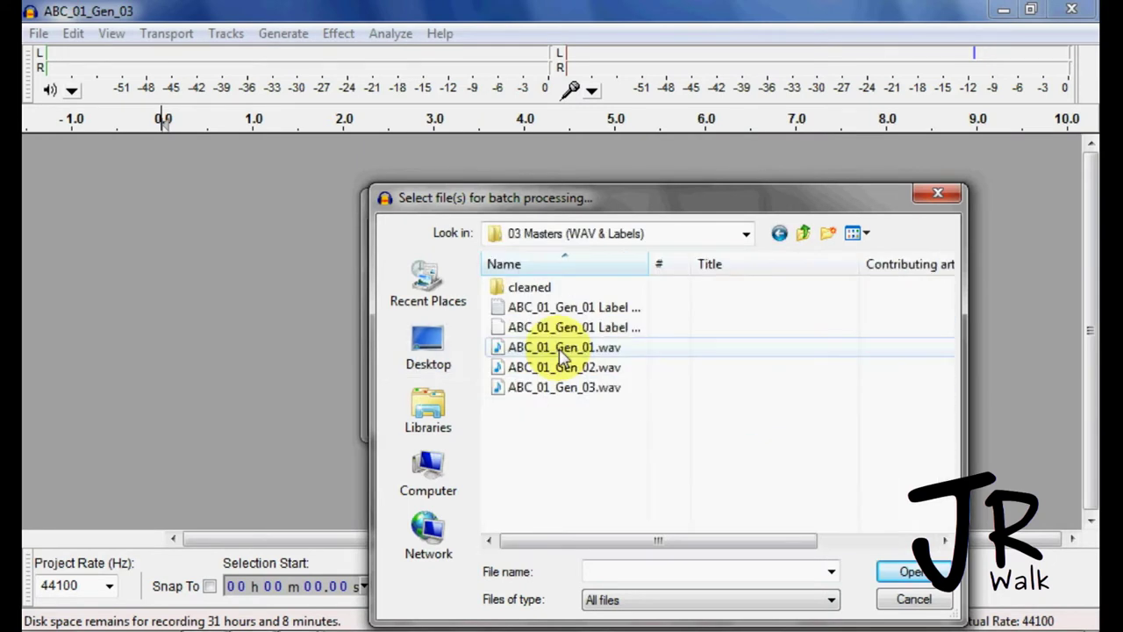
{"action": "left_click", "coordinate": [562, 351]}
{"action": "left_click", "coordinate": [567, 389], "text": "shift"}
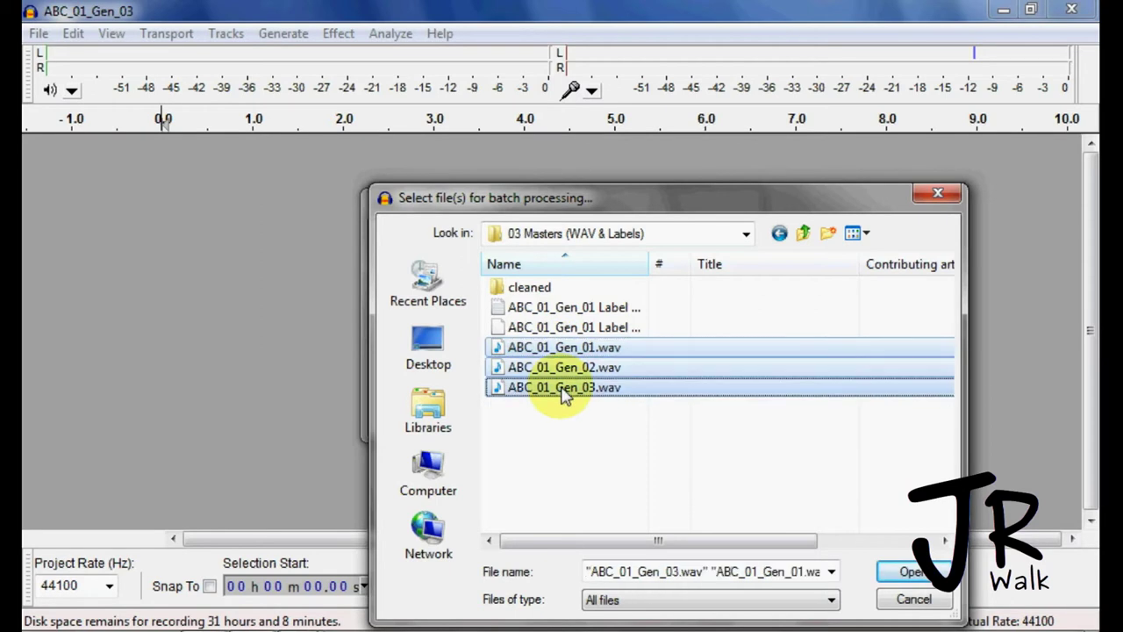
{"action": "left_click", "coordinate": [909, 571]}
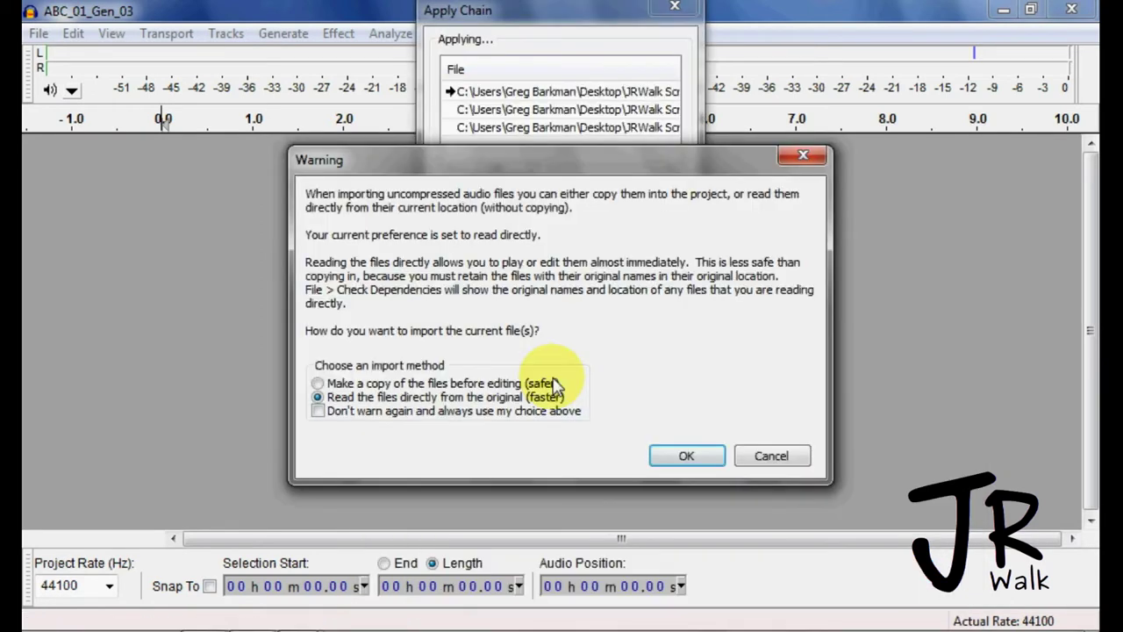
{"action": "left_click", "coordinate": [686, 456]}
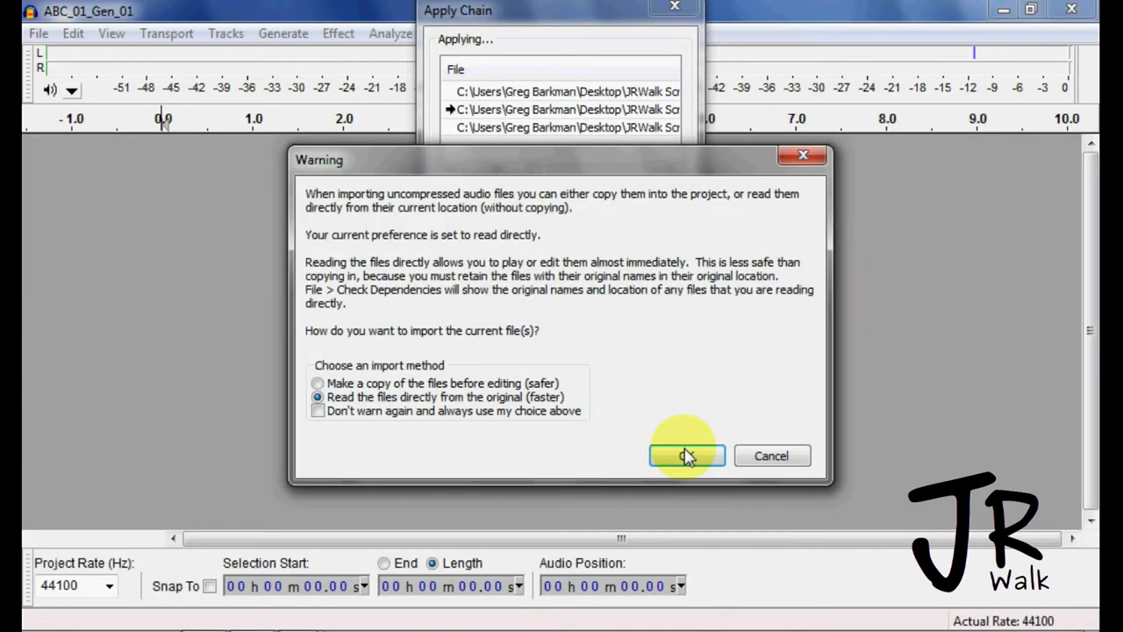
{"action": "left_click", "coordinate": [689, 456]}
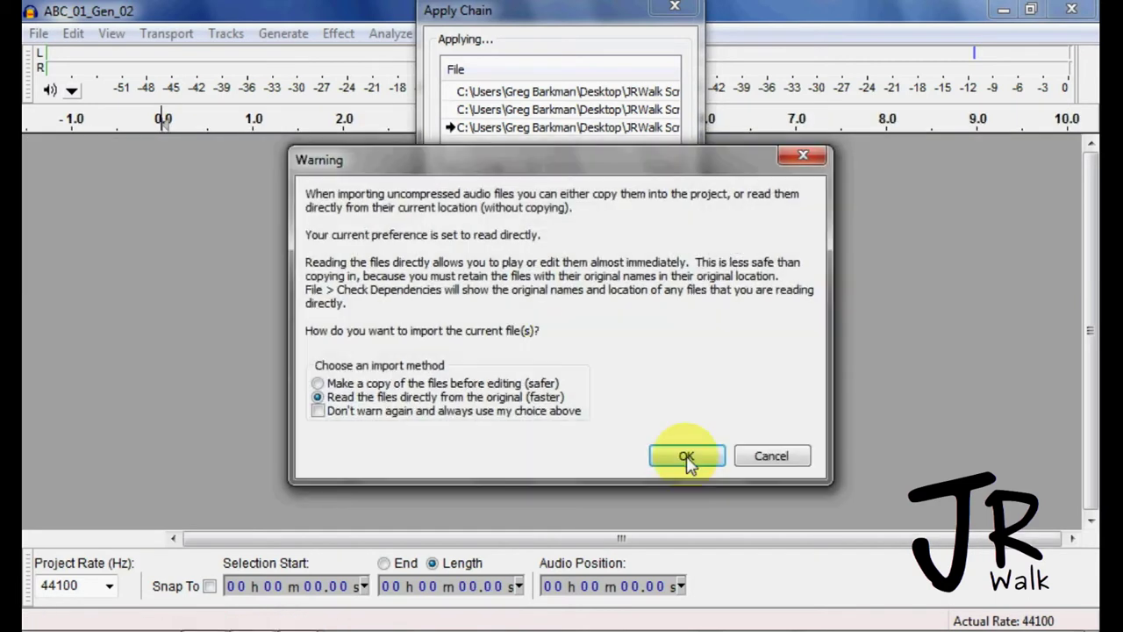
{"action": "left_click", "coordinate": [684, 458]}
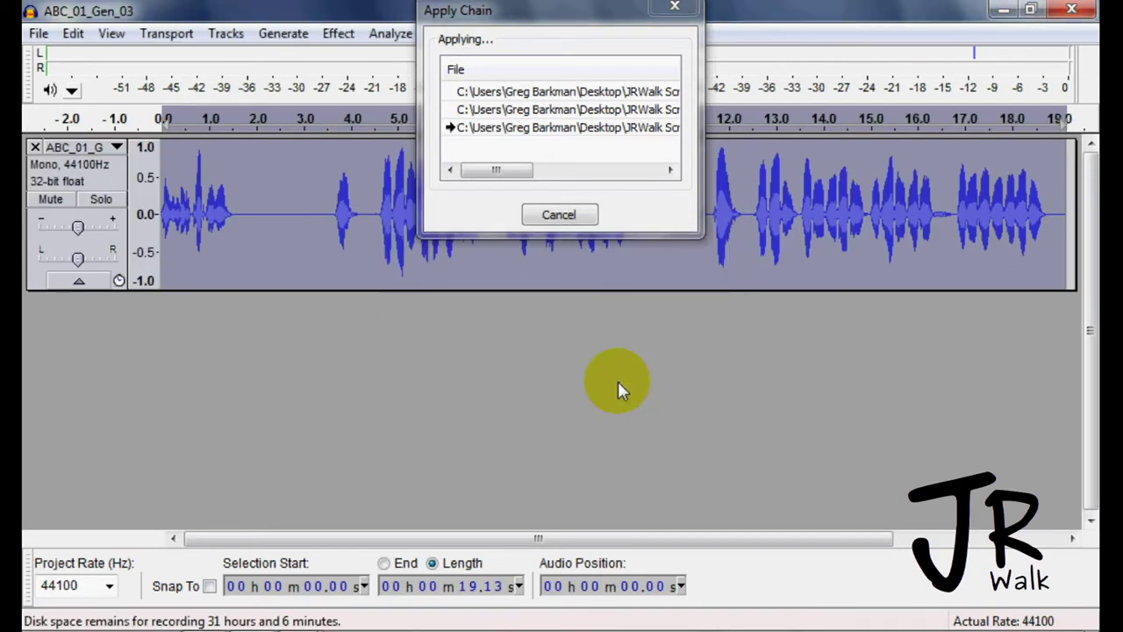
- In the cleaned folder, check Gen_01.mp3 is now 51 kbps and cut all three MP3s
{"action": "left_click", "coordinate": [1003, 11]}
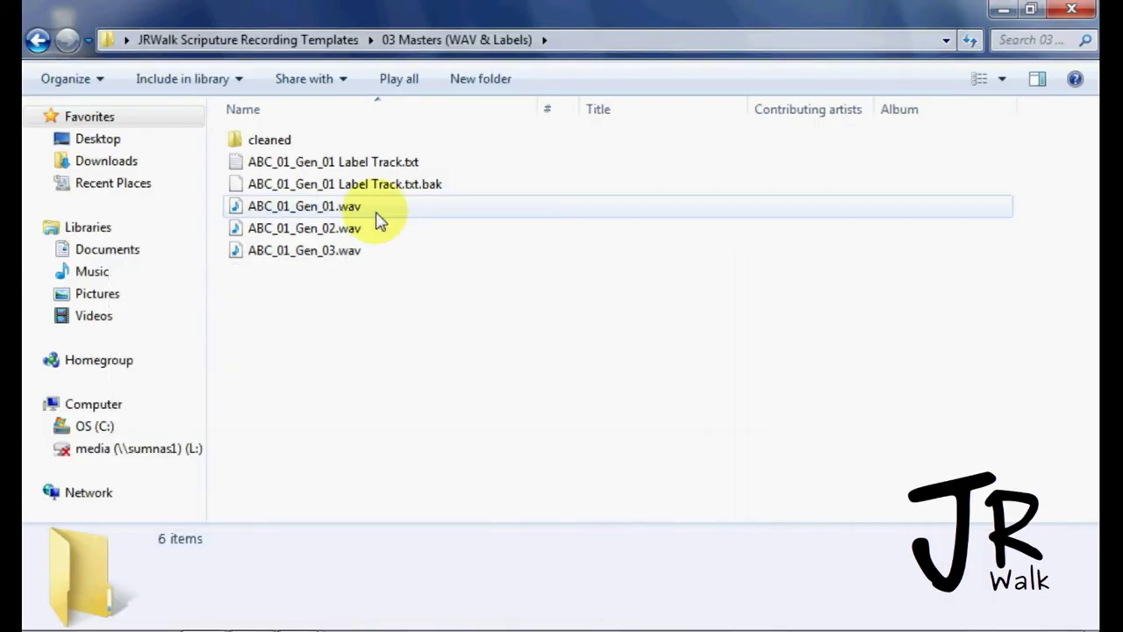
{"action": "left_click", "coordinate": [263, 141]}
{"action": "double_click", "coordinate": [266, 142]}
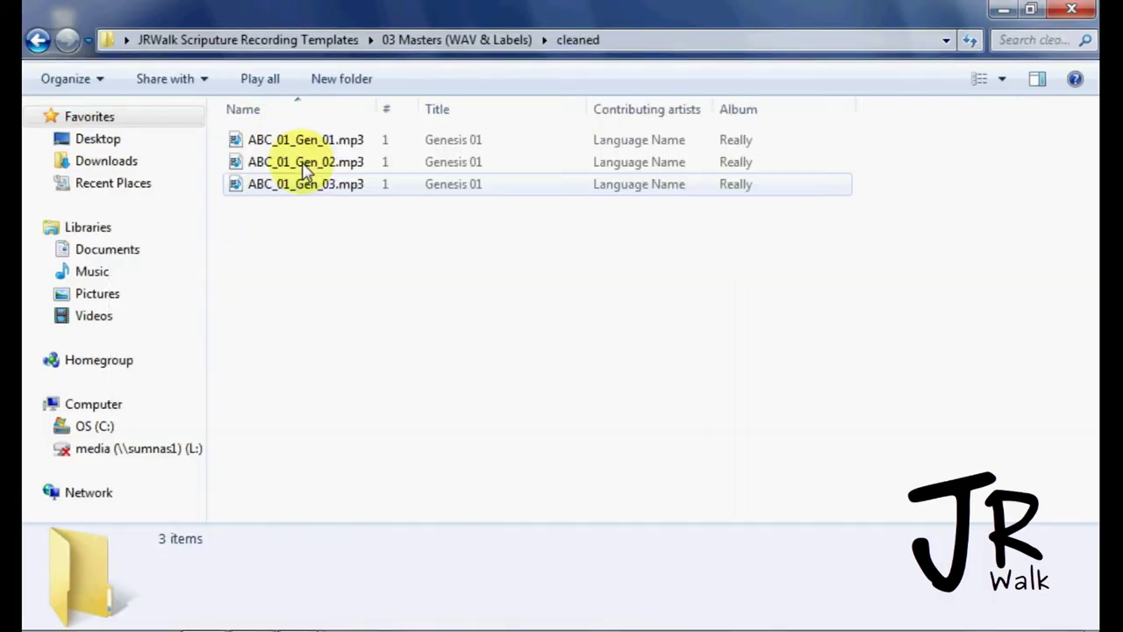
{"action": "left_click", "coordinate": [313, 151]}
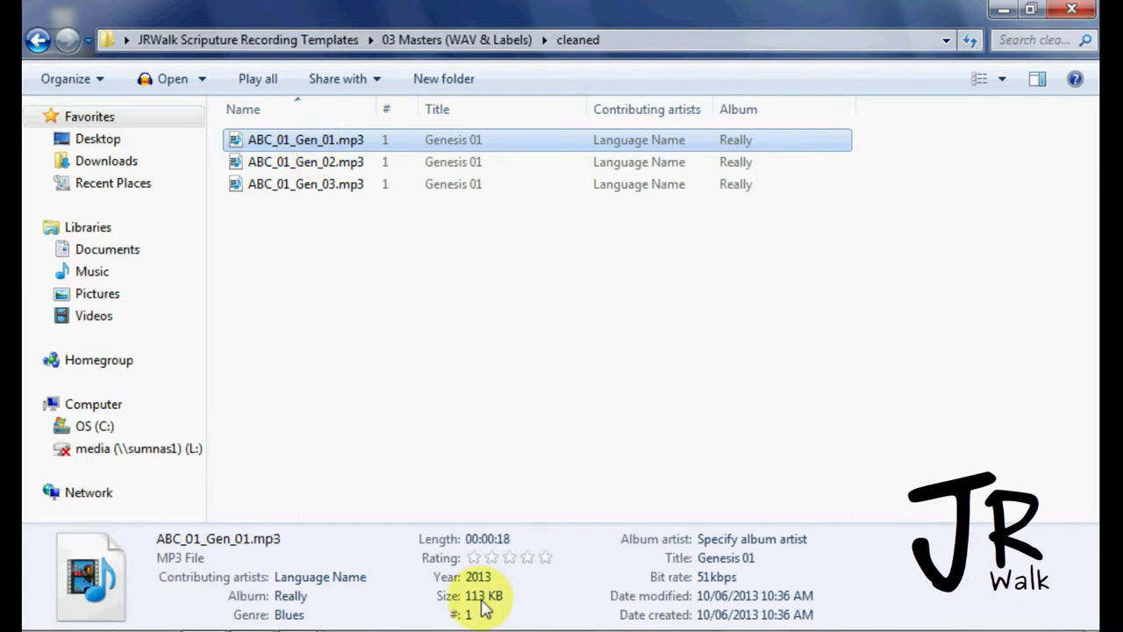
{"action": "left_click", "coordinate": [296, 186], "text": "shift"}
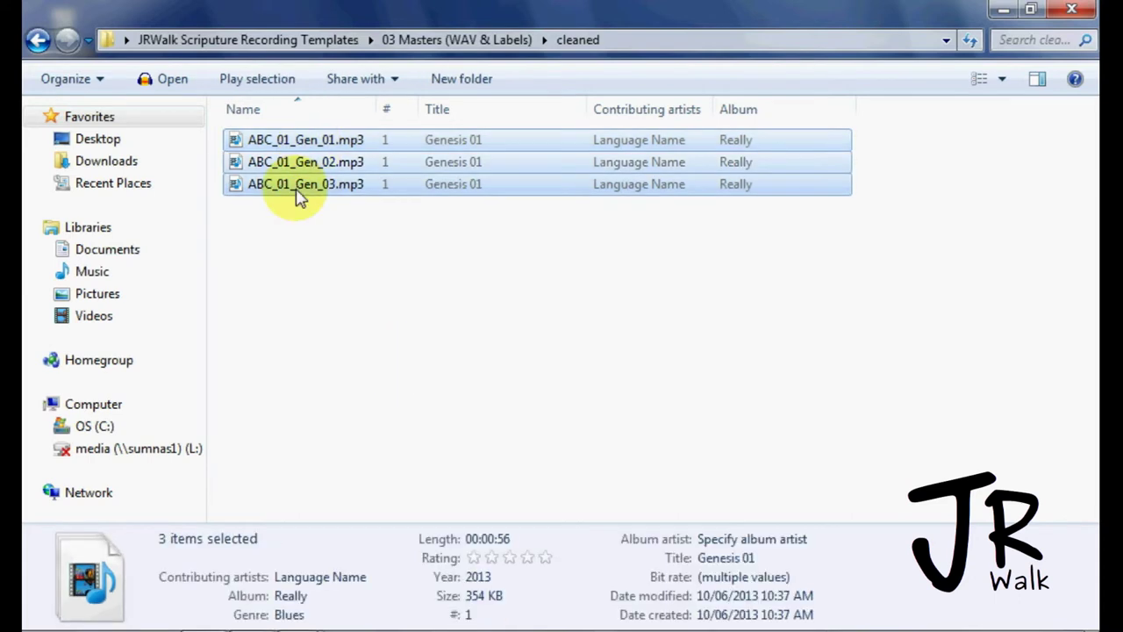
{"action": "right_click", "coordinate": [297, 199]}
{"action": "left_click", "coordinate": [375, 483]}
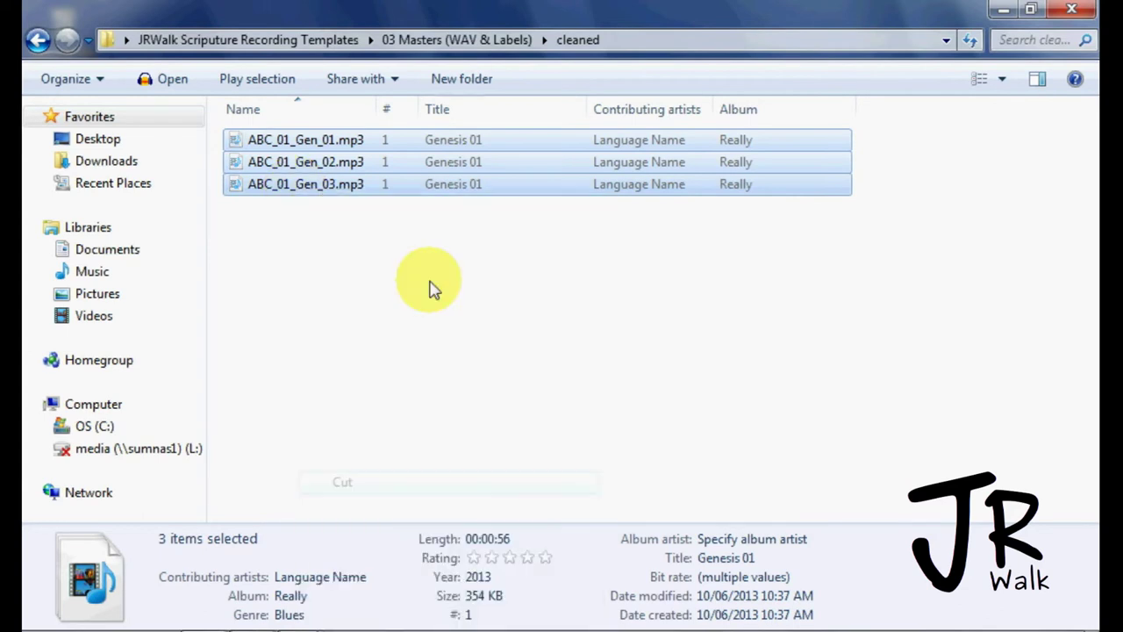
- Paste the three MP3s into 04 Distribution > MP3 (Low Quality)
{"action": "left_click", "coordinate": [452, 40]}
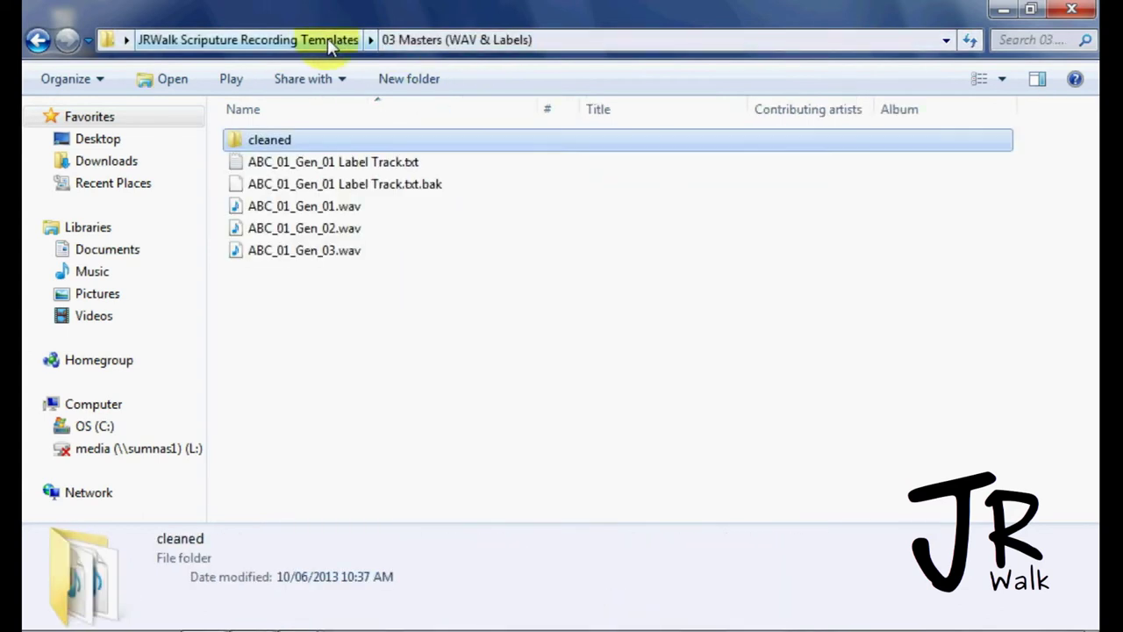
{"action": "left_click", "coordinate": [329, 41]}
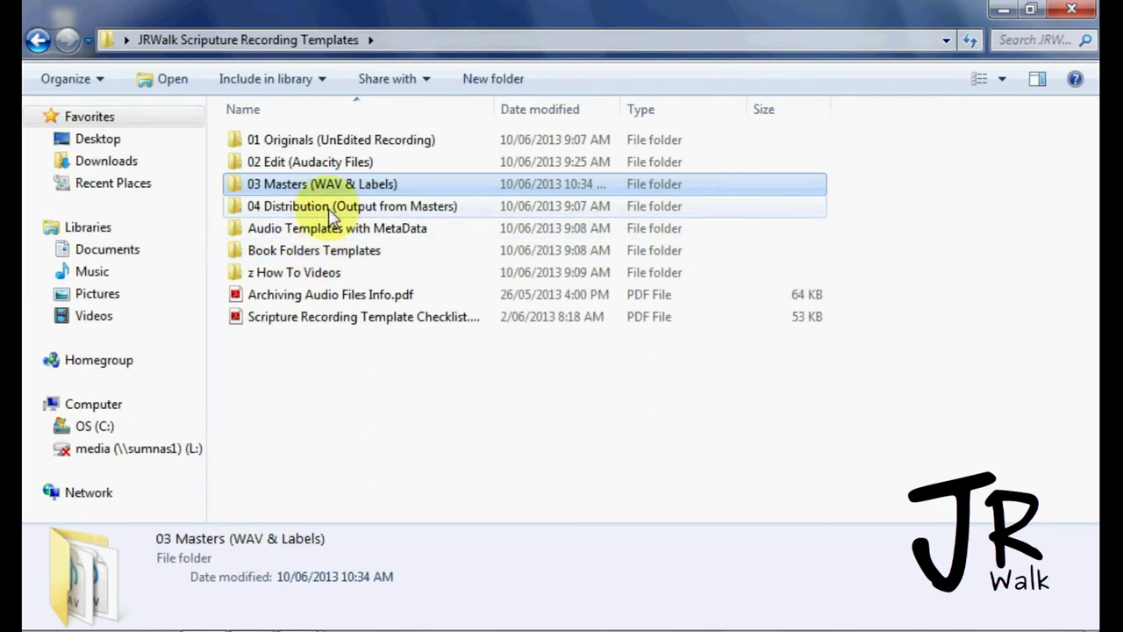
{"action": "double_click", "coordinate": [332, 209]}
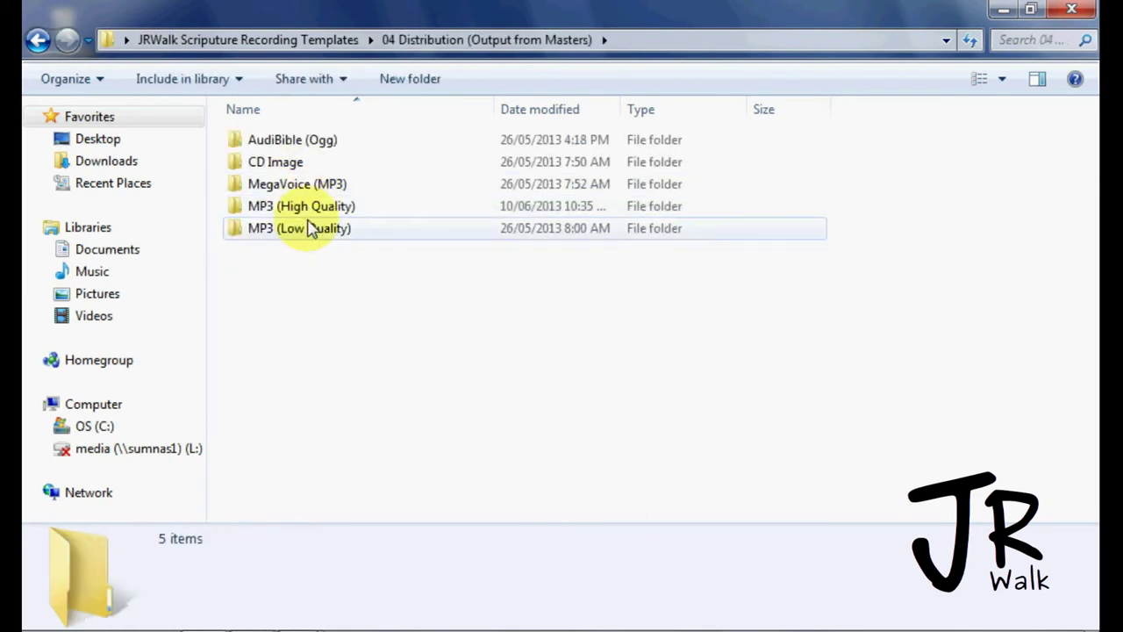
{"action": "double_click", "coordinate": [309, 228]}
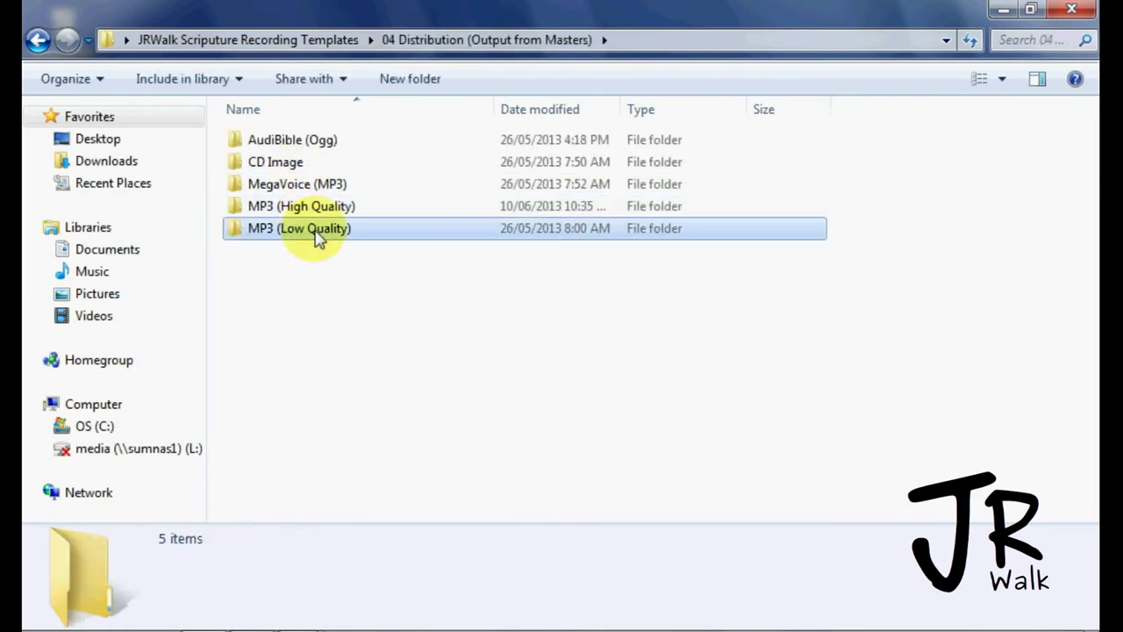
{"action": "right_click", "coordinate": [333, 311]}
{"action": "left_click", "coordinate": [420, 456]}
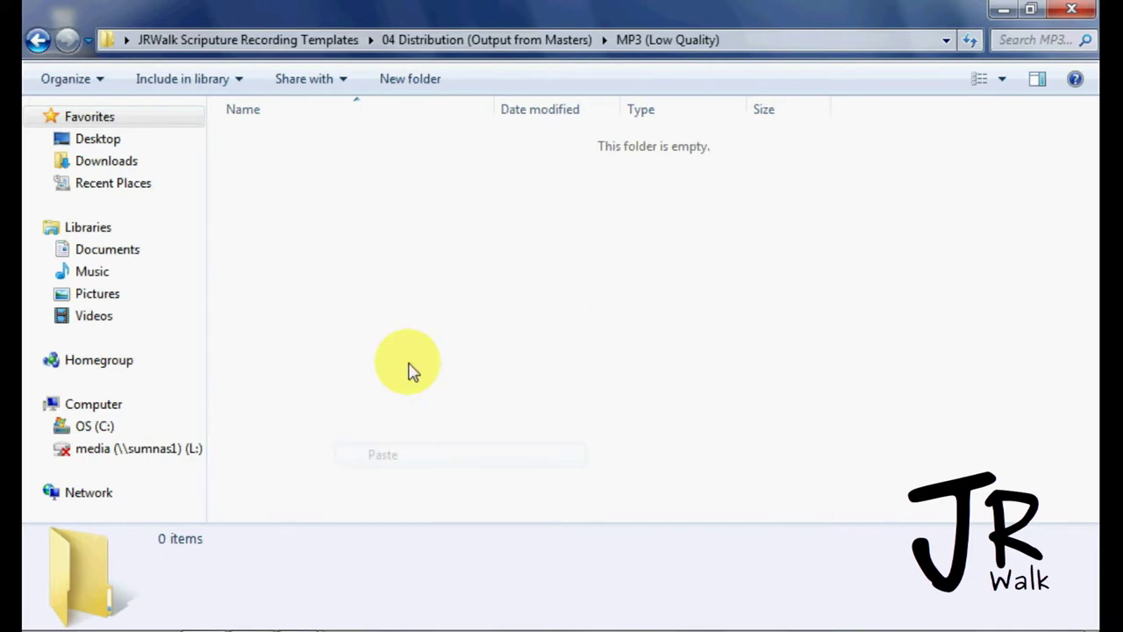
- Compare with the 94 kbps high-quality Gen_01.mp3, then return to Audacity
{"action": "left_click", "coordinate": [486, 41]}
{"action": "double_click", "coordinate": [309, 208]}
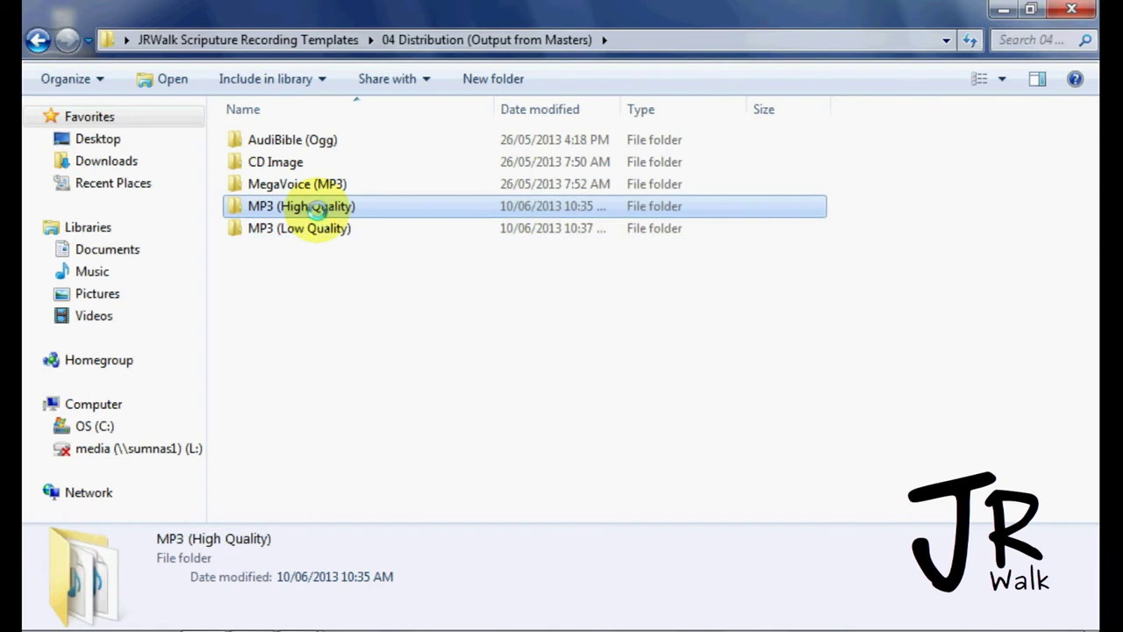
{"action": "left_click", "coordinate": [293, 142]}
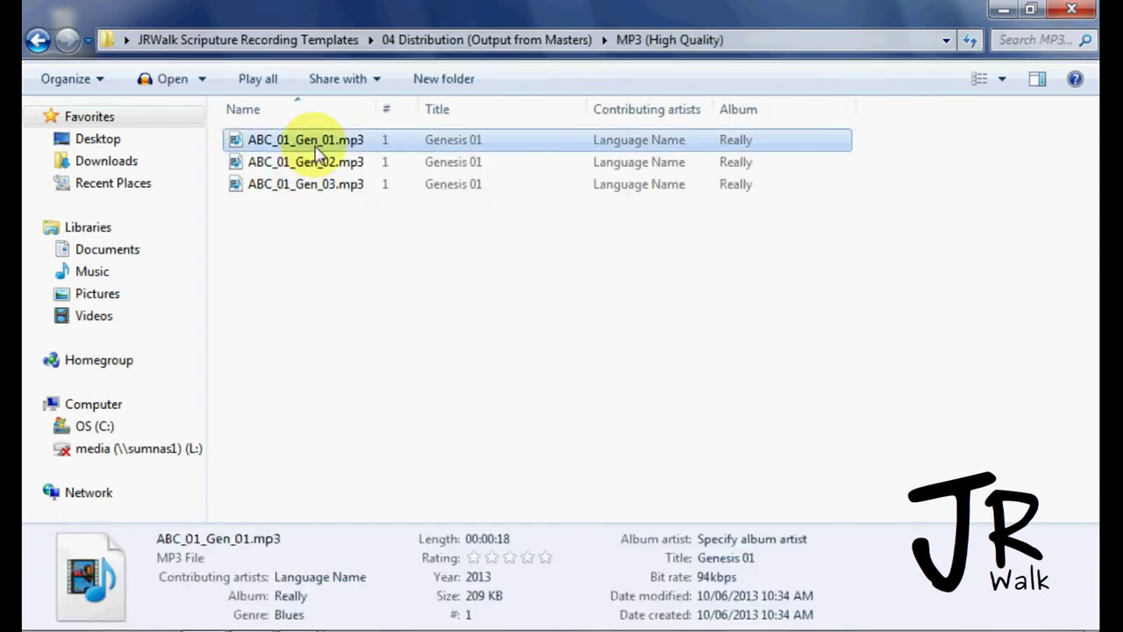
{"action": "mouse_move", "coordinate": [481, 617]}
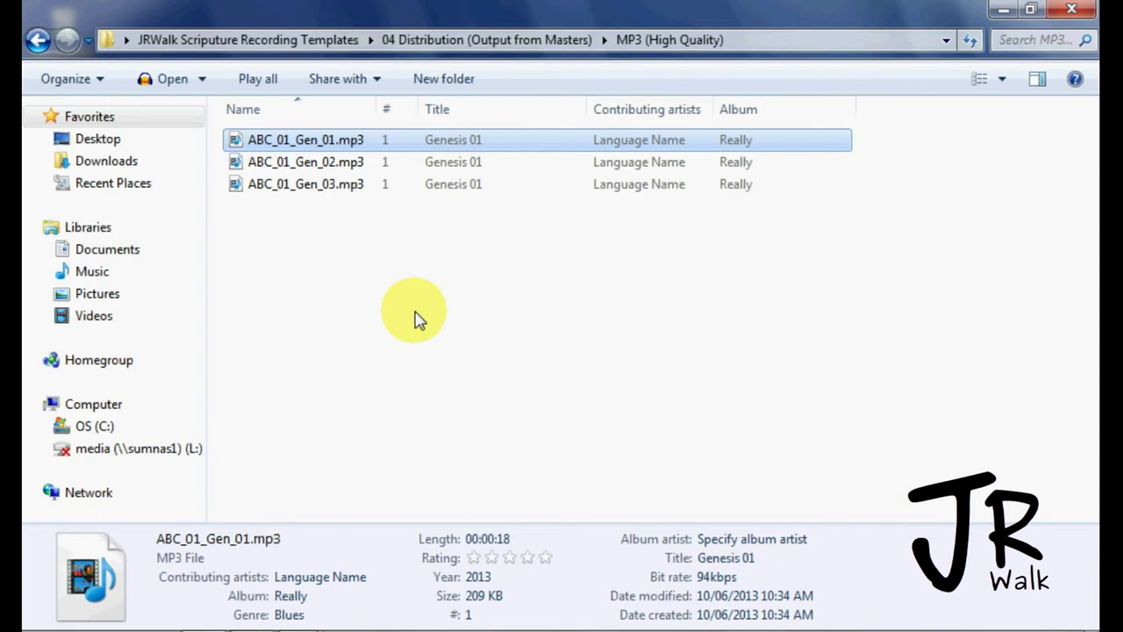
{"action": "mouse_move", "coordinate": [336, 619]}
{"action": "left_click", "coordinate": [254, 615]}
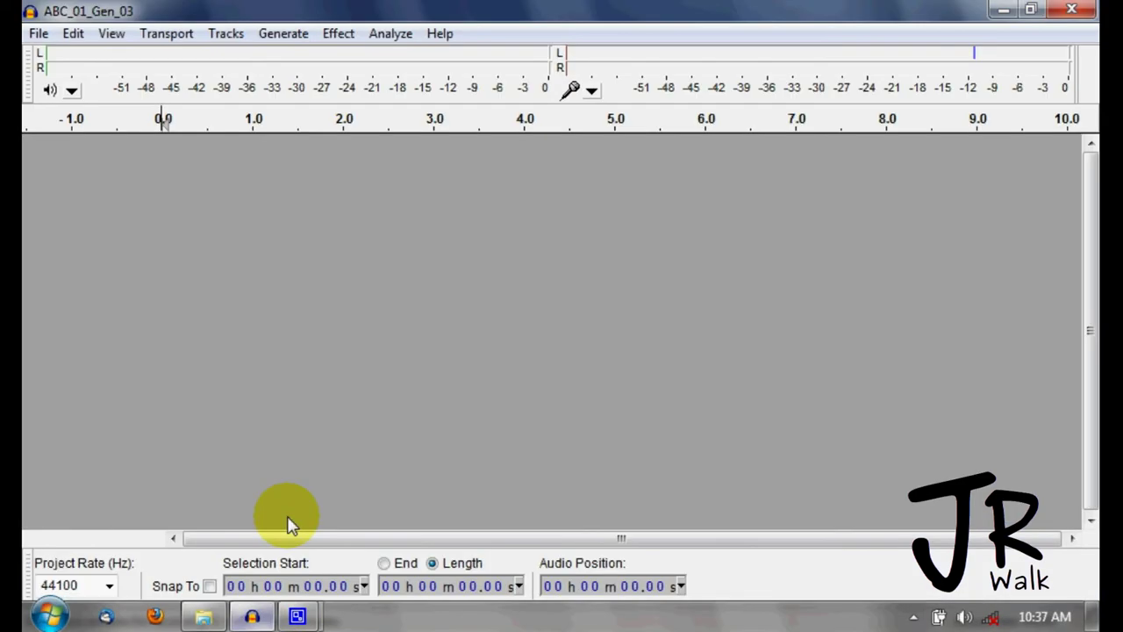
- Add a chain named 'ogg' with a single ExportOgg command and save the chains
{"action": "left_click", "coordinate": [39, 33]}
{"action": "left_click", "coordinate": [100, 481]}
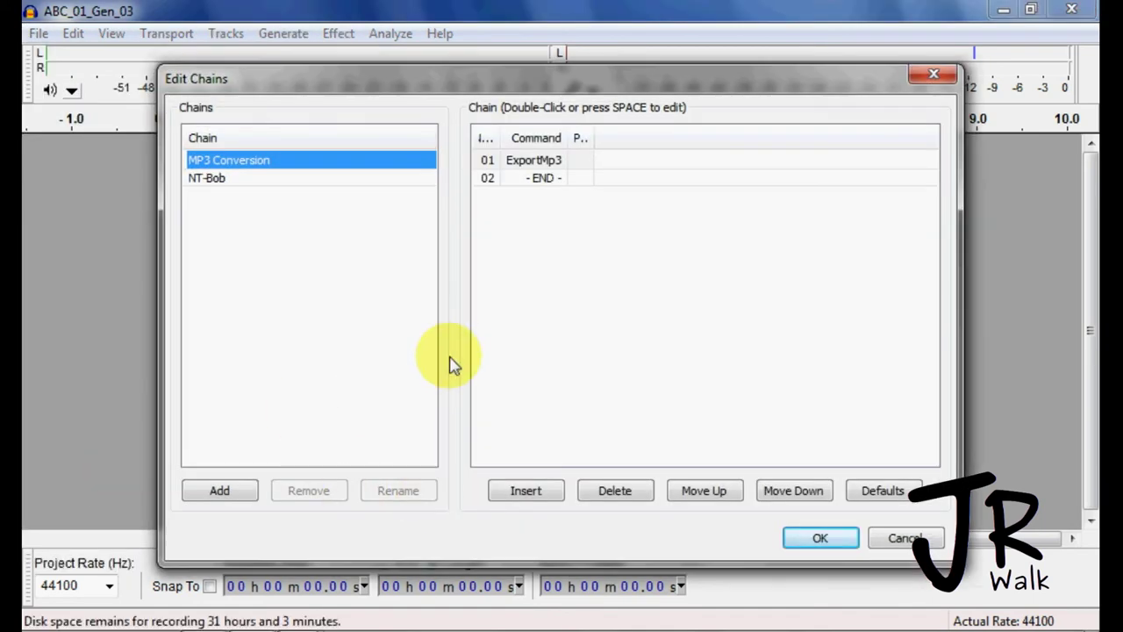
{"action": "left_click", "coordinate": [215, 493]}
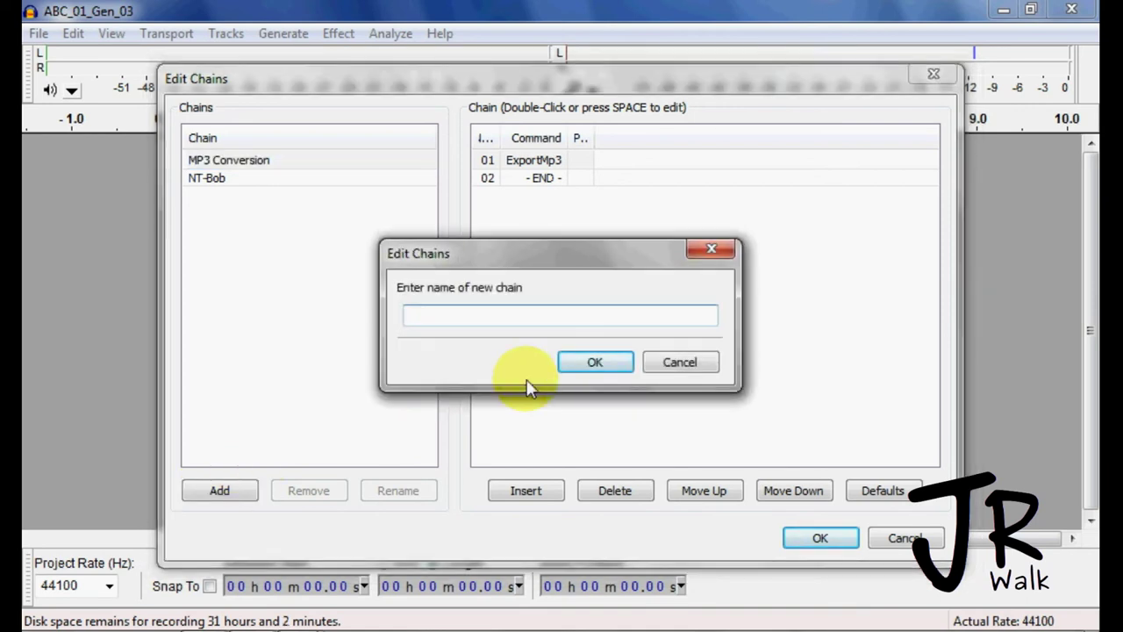
{"action": "left_click", "coordinate": [584, 365]}
{"action": "left_click", "coordinate": [548, 496]}
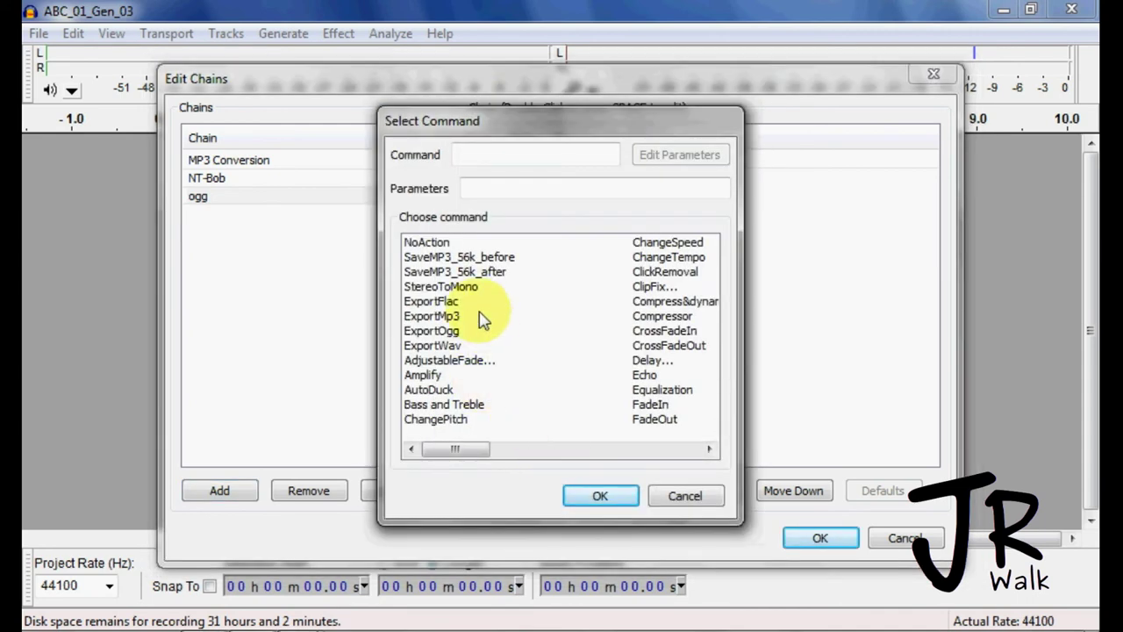
{"action": "left_click", "coordinate": [435, 331]}
{"action": "left_click", "coordinate": [597, 493]}
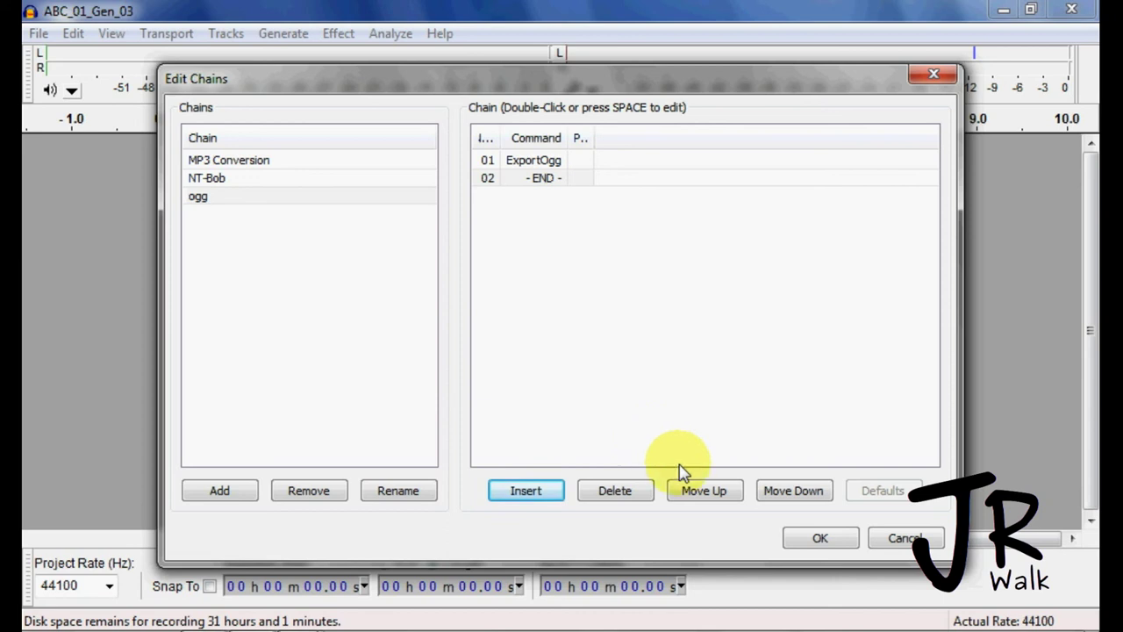
{"action": "left_click", "coordinate": [814, 535]}
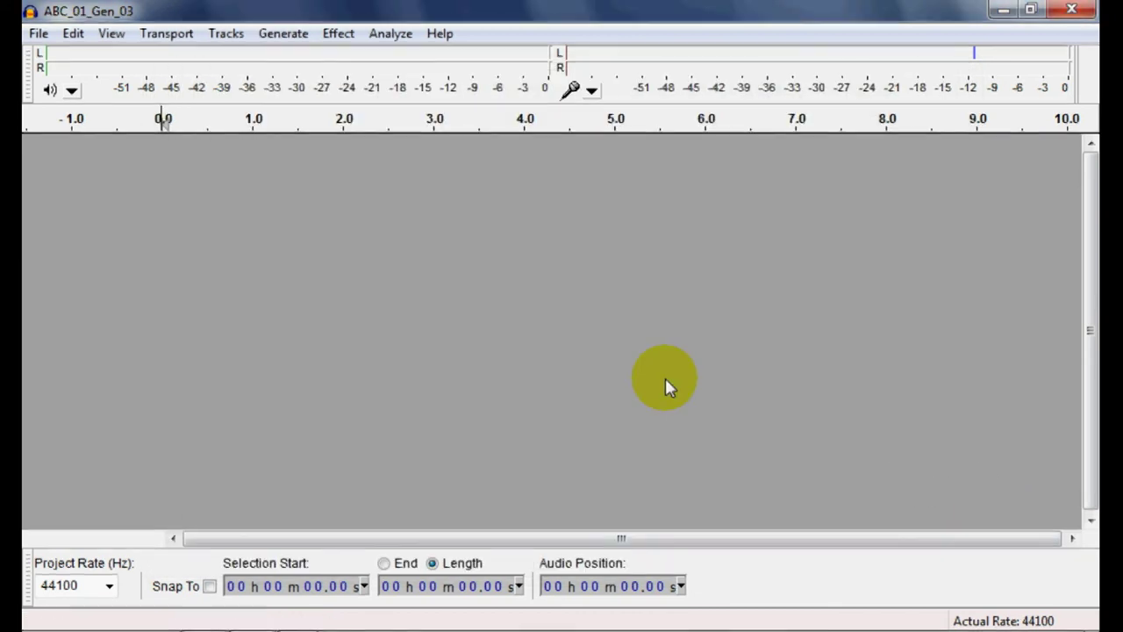